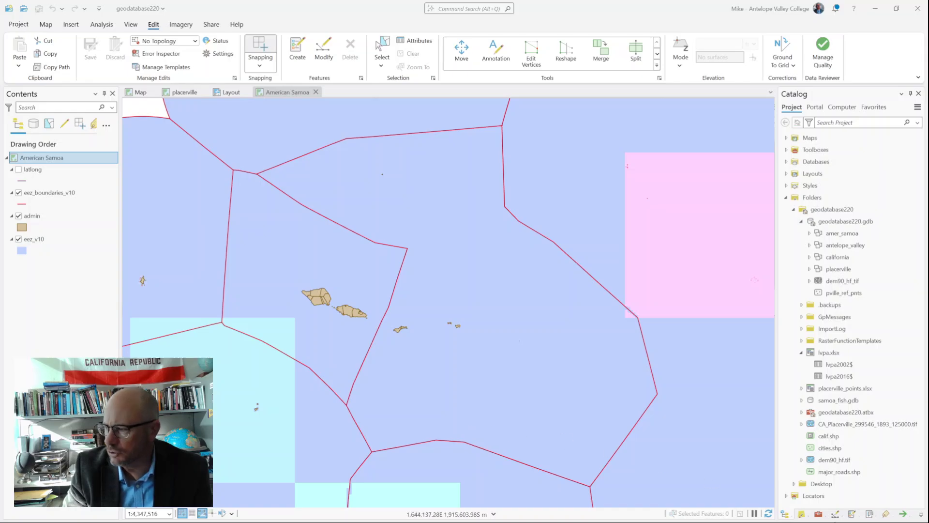
Hide the eez_v10 layer in the American Samoa map and refresh the map display
left_click(769, 512)
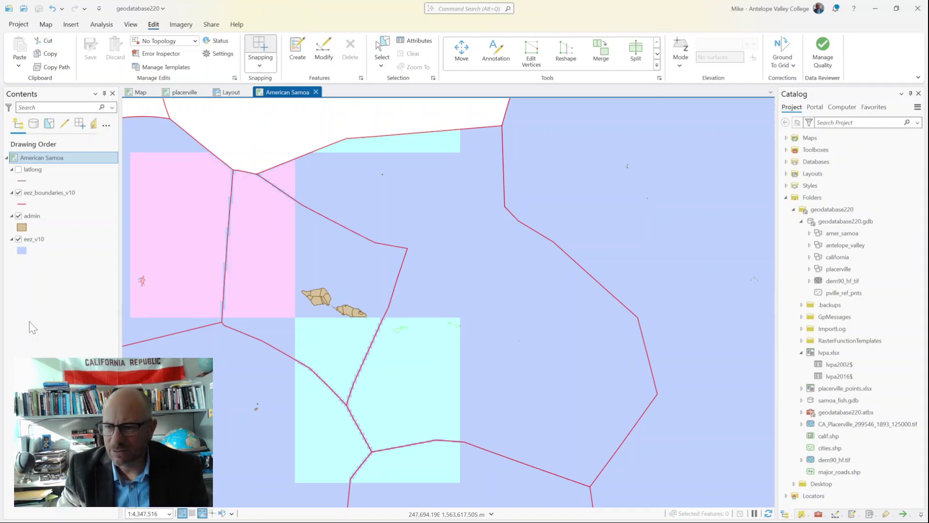
left_click(17, 239)
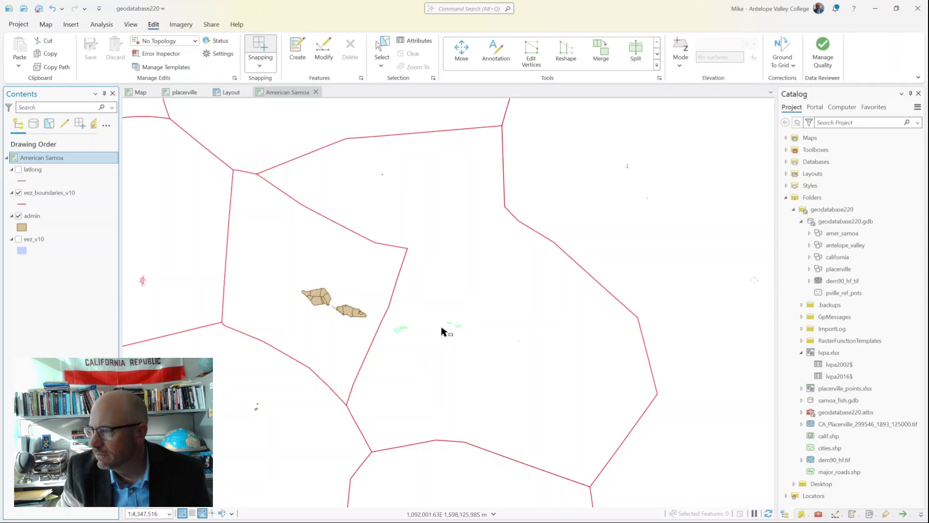
left_click(768, 513)
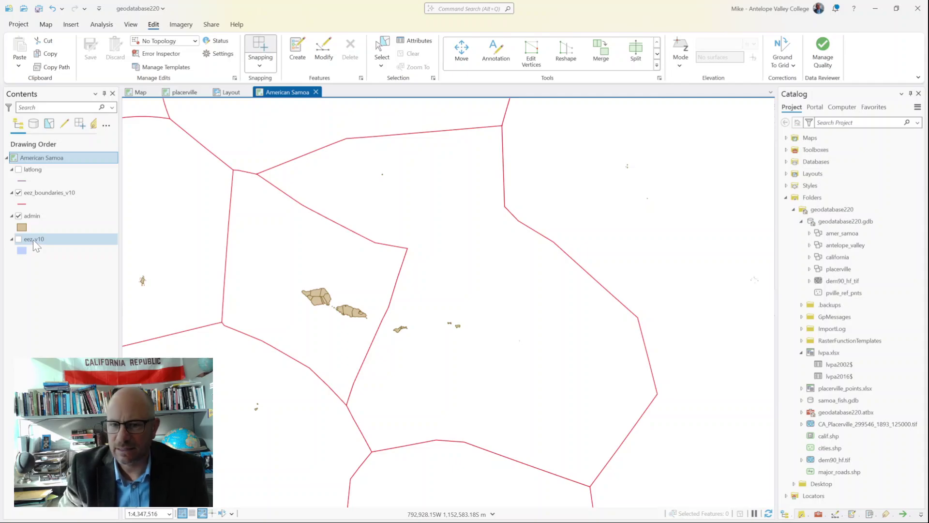
Set the American Samoa map's background color to light blue in the map properties and save the project
right_click(63, 158)
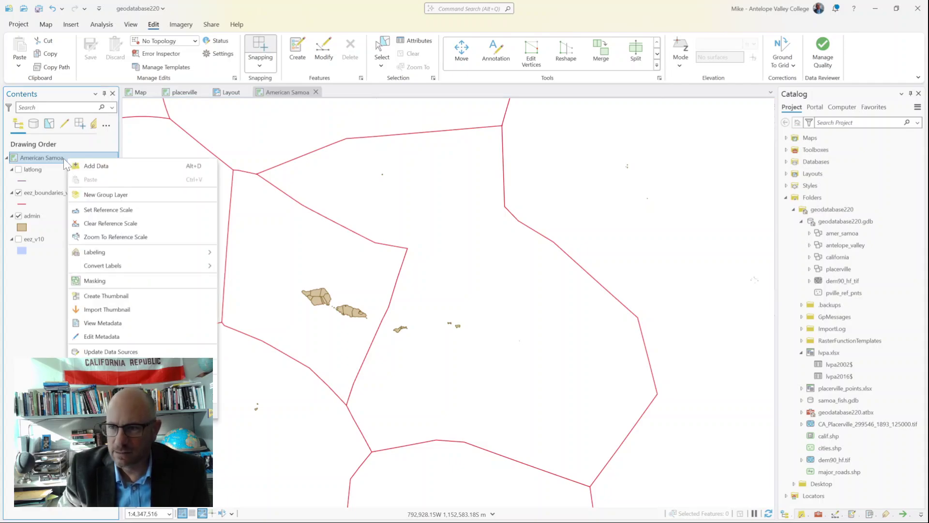
left_click(101, 367)
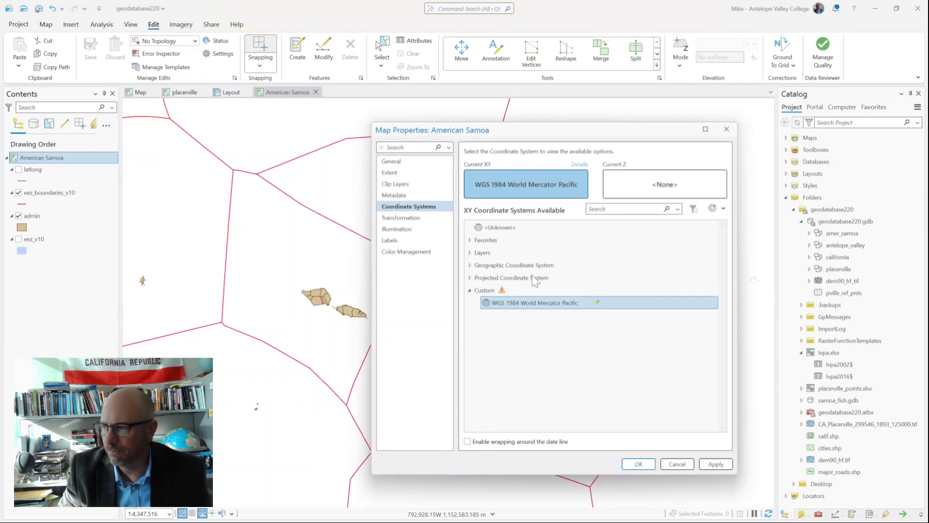
left_click(393, 162)
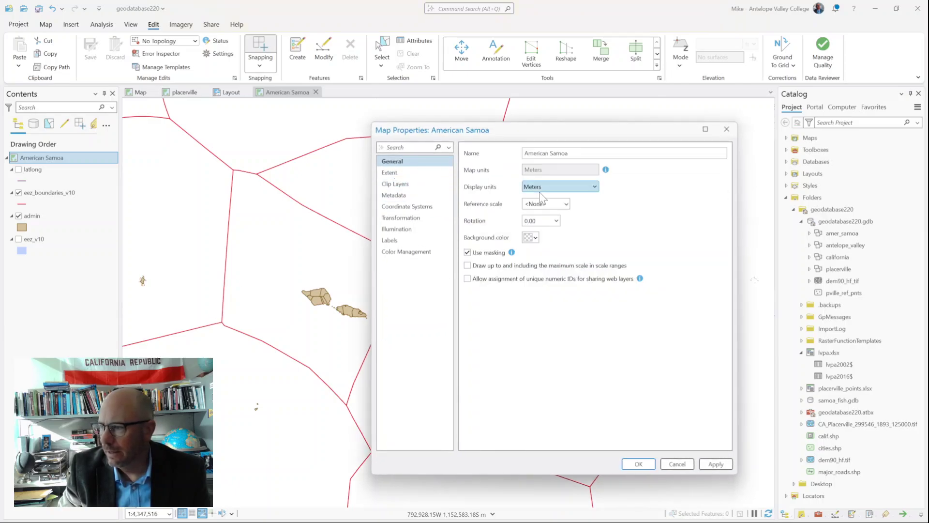
left_click(534, 237)
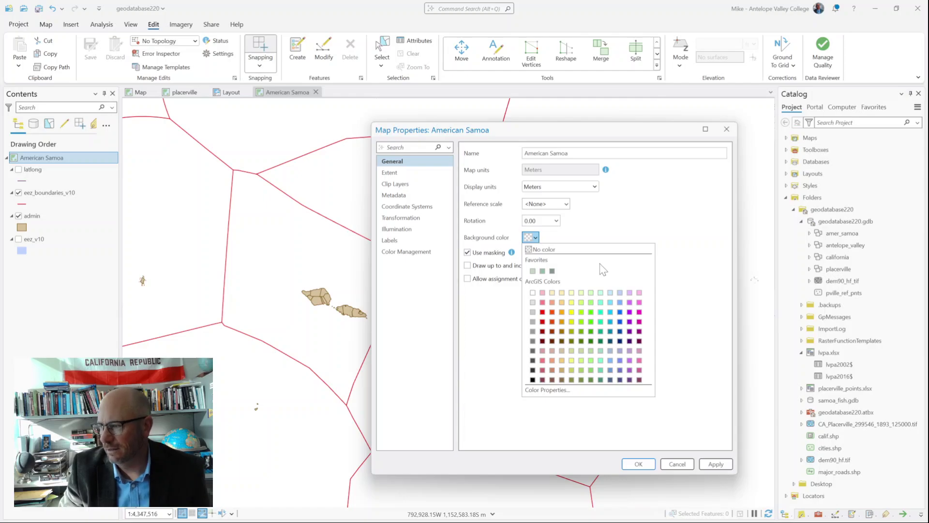
left_click(620, 292)
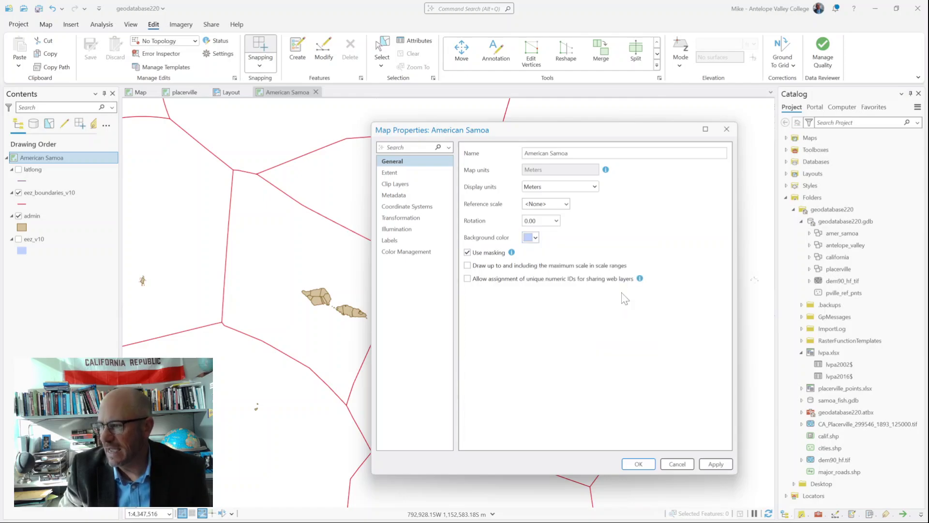
left_click(716, 463)
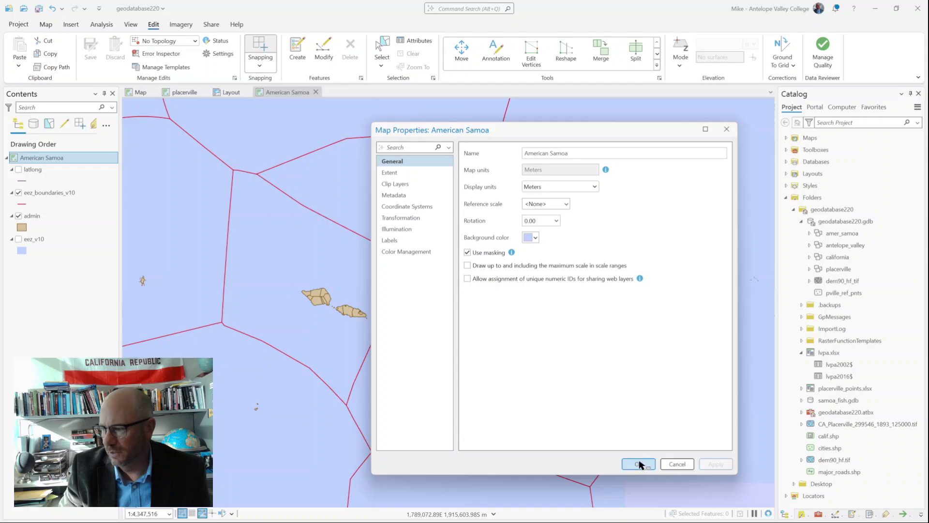
left_click(638, 463)
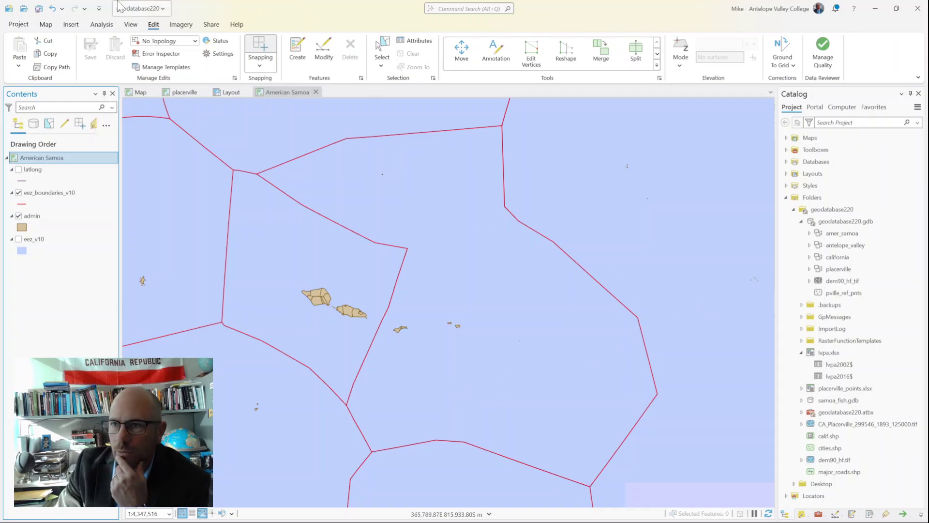
left_click(39, 8)
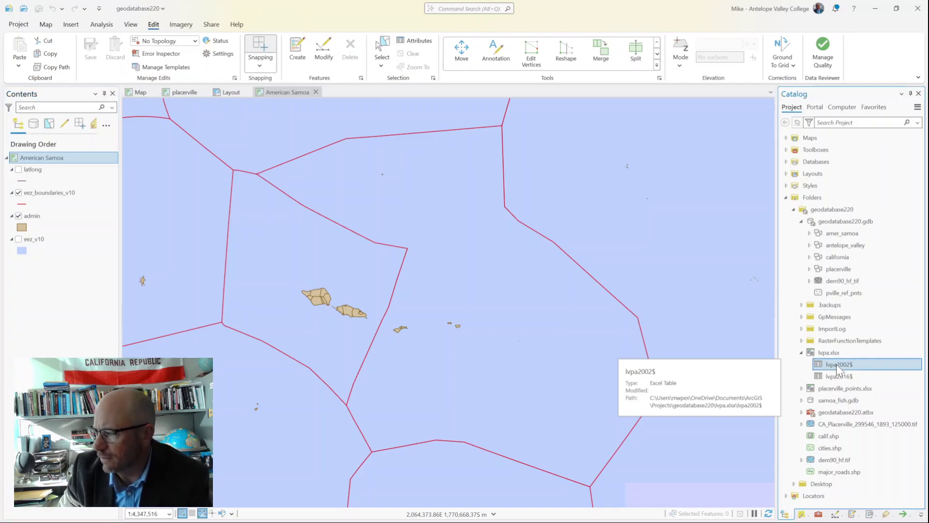
Add the lvpa2002$ sheet of lvpa.xlsx to the American Samoa map as a standalone table and review its records
left_click_drag(836, 364, 562, 339)
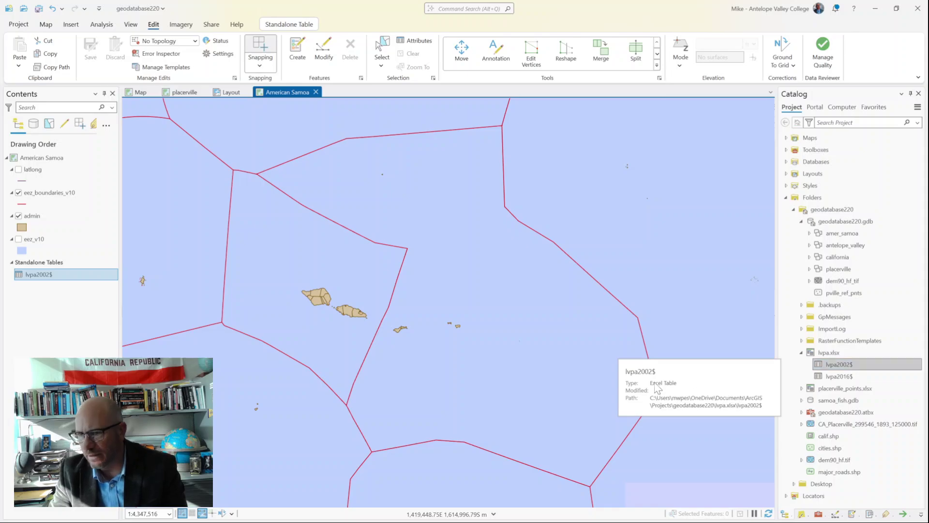
right_click(45, 280)
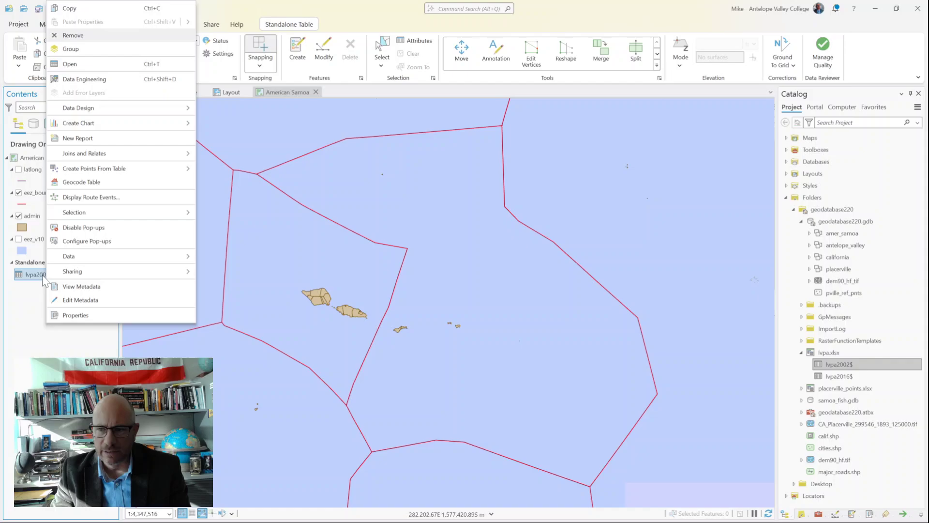
left_click(54, 62)
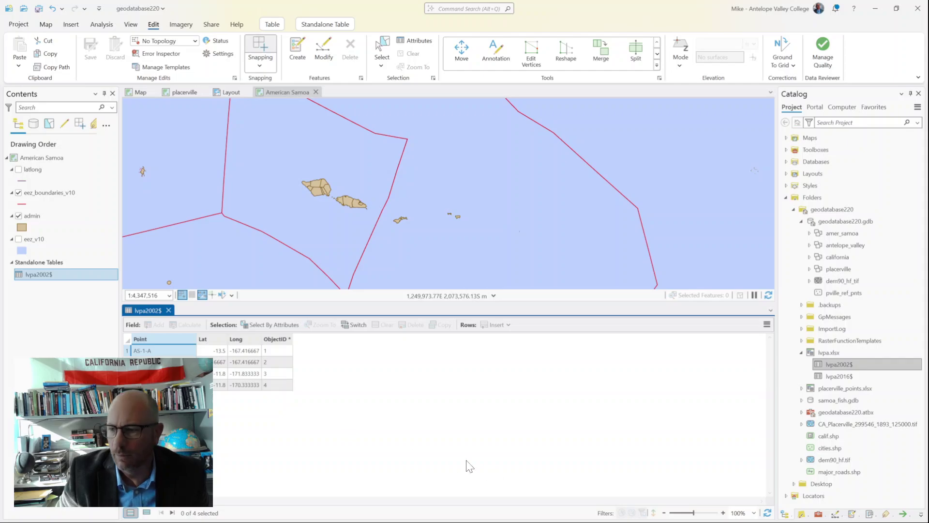
left_click(168, 310)
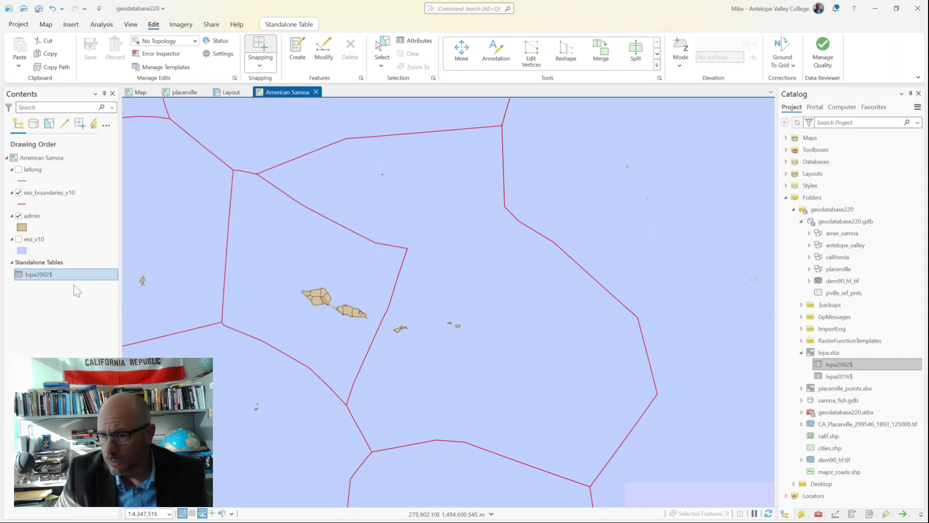
Run XY Table To Point on lvpa2002$ with output lvpa2002_temp in geodatabase220.gdb, X field Long, Y field Lat and coordinate system GCS_WGS_1984
right_click(33, 276)
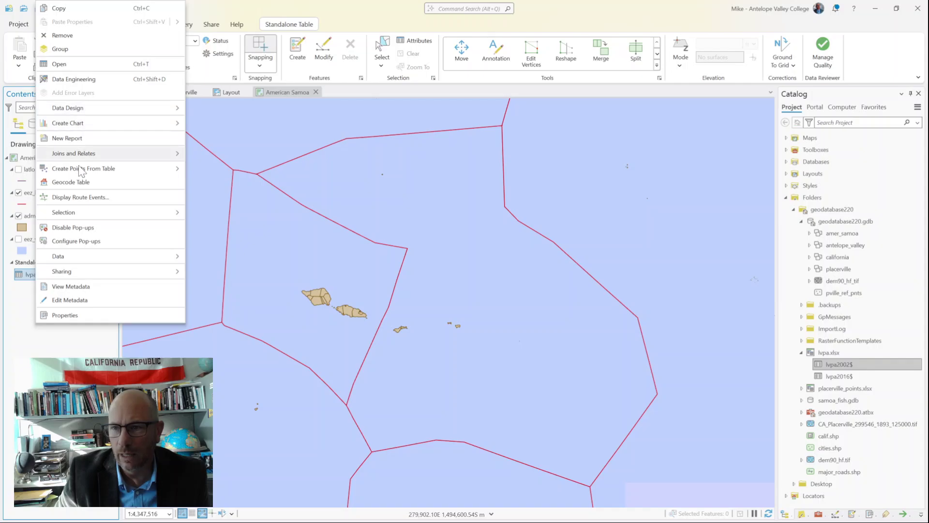
mouse_move(82, 171)
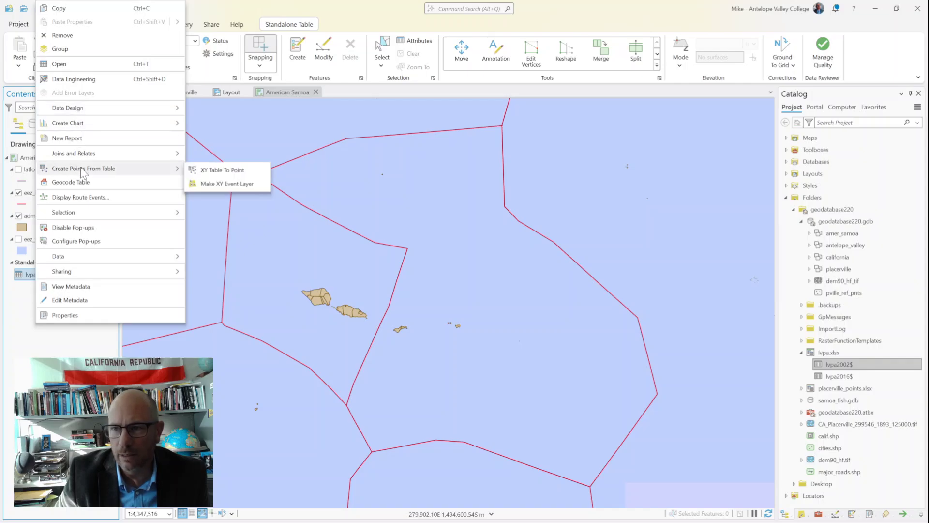
left_click(235, 172)
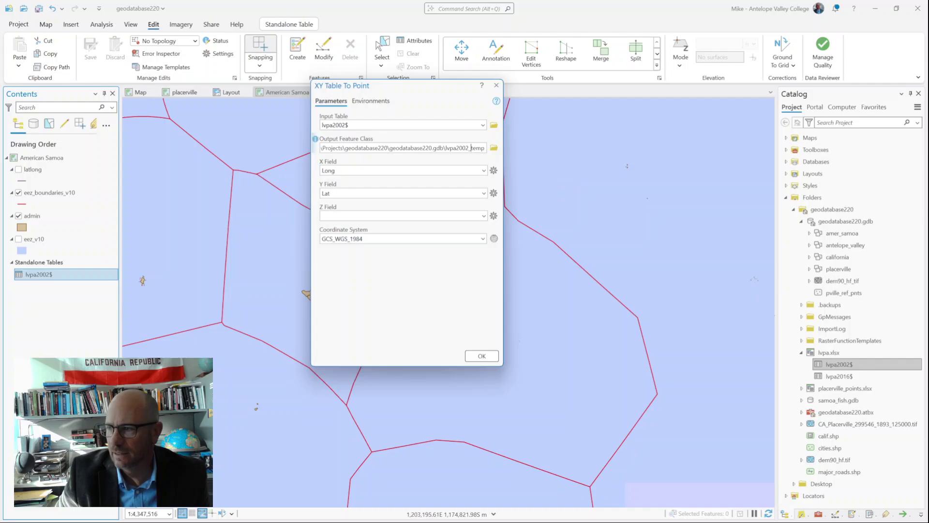
key("Tab")
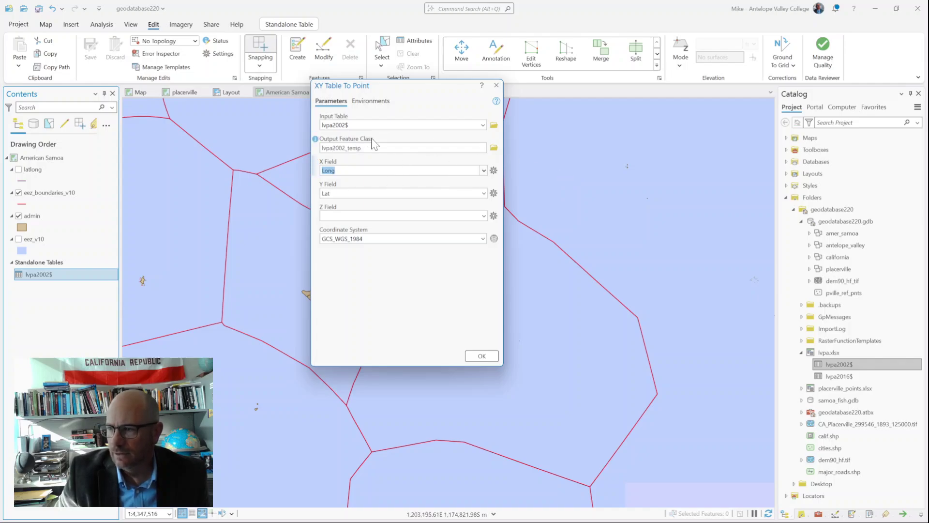
left_click_drag(367, 148, 437, 145)
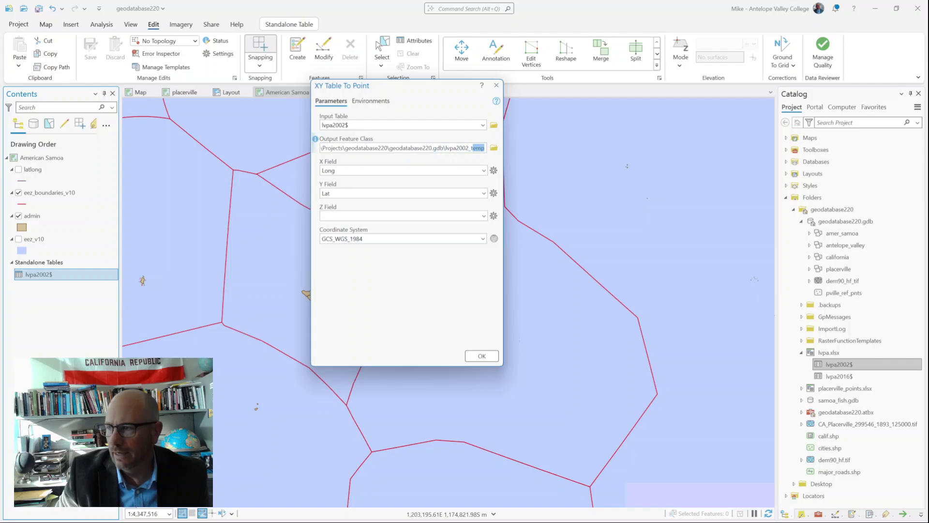
left_click(466, 148)
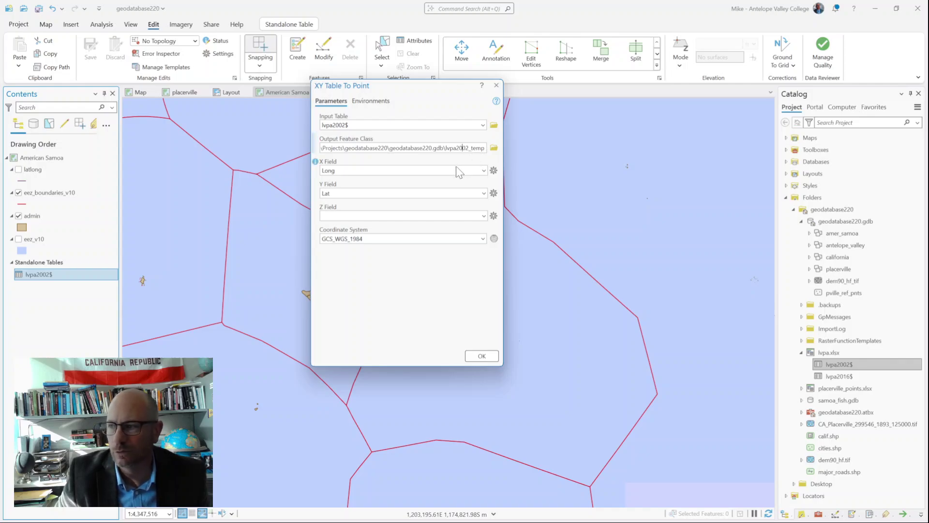
left_click(410, 254)
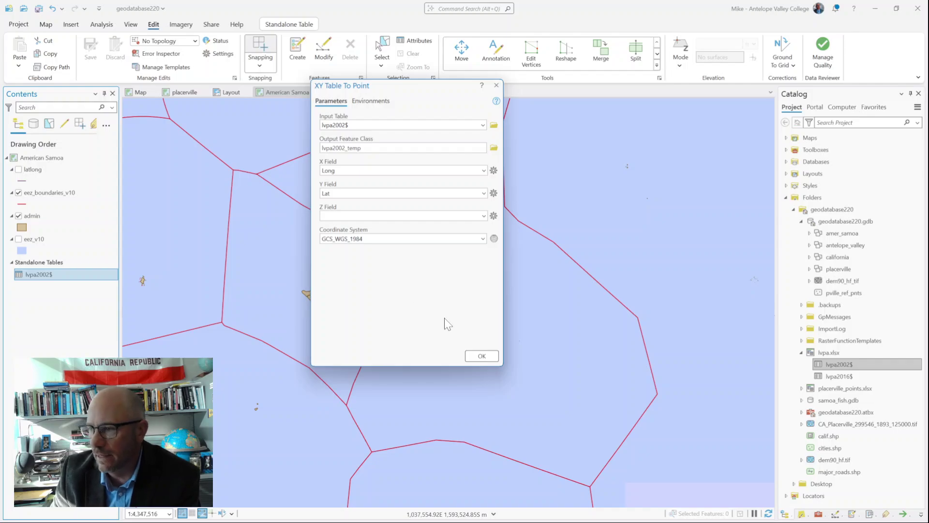
left_click(480, 356)
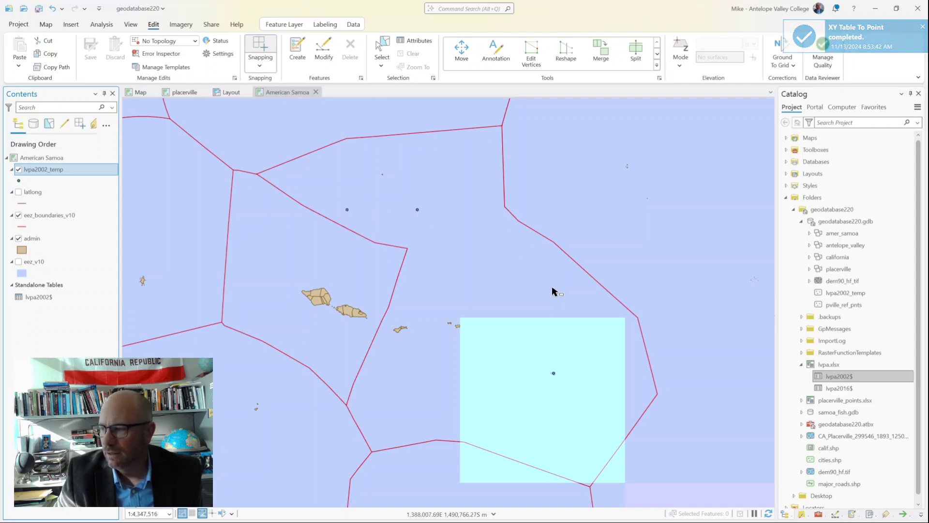
Turn on labels for the lvpa2002_temp point layer and save the project
right_click(36, 172)
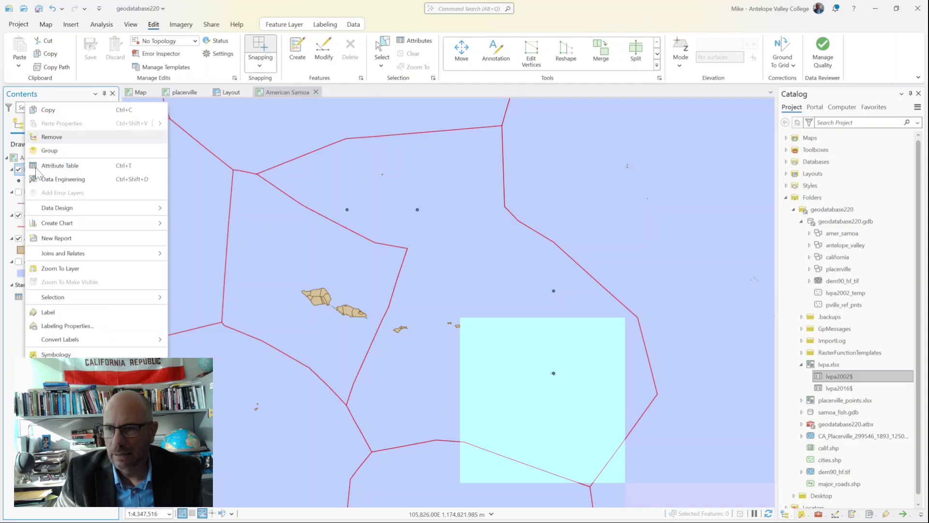
left_click(68, 314)
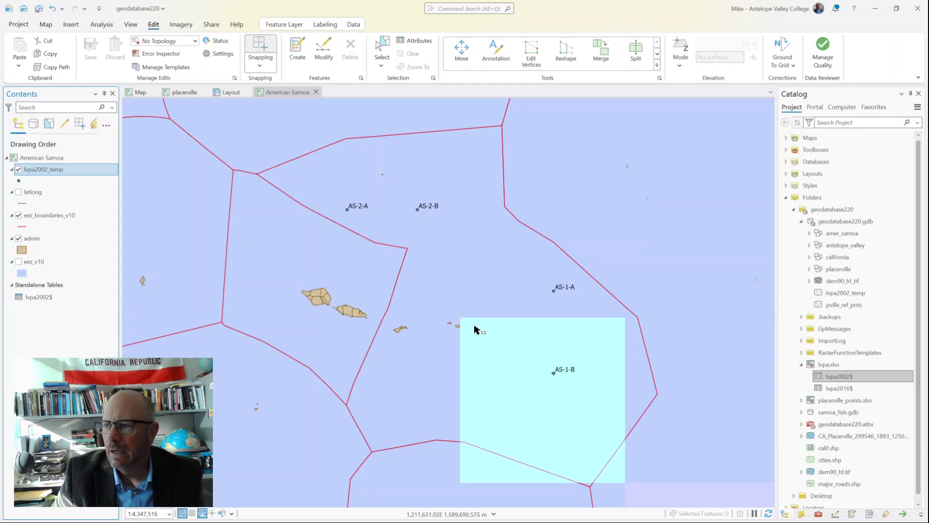
left_click(39, 8)
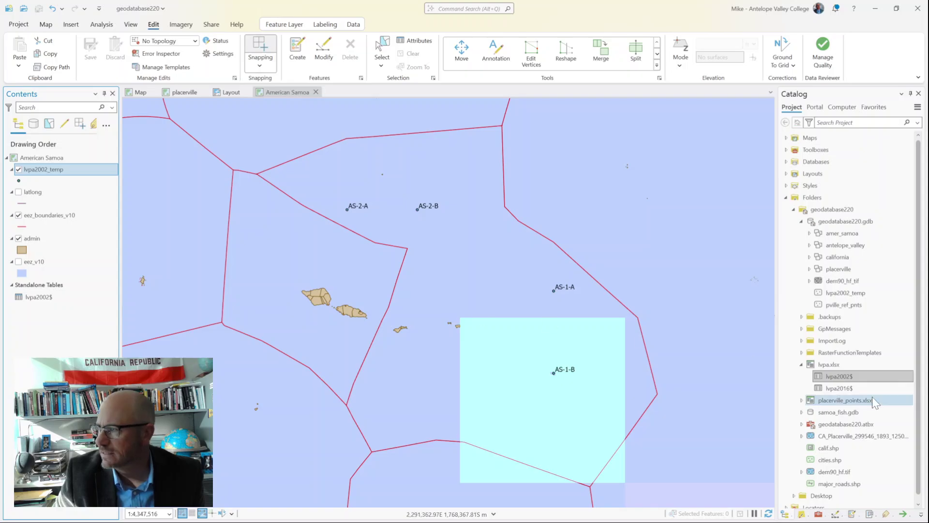
Leave the Batch Project tool, search the geoprocessing tools for "projec" and open the Project tool from Data Management Tools
mouse_move(850, 324)
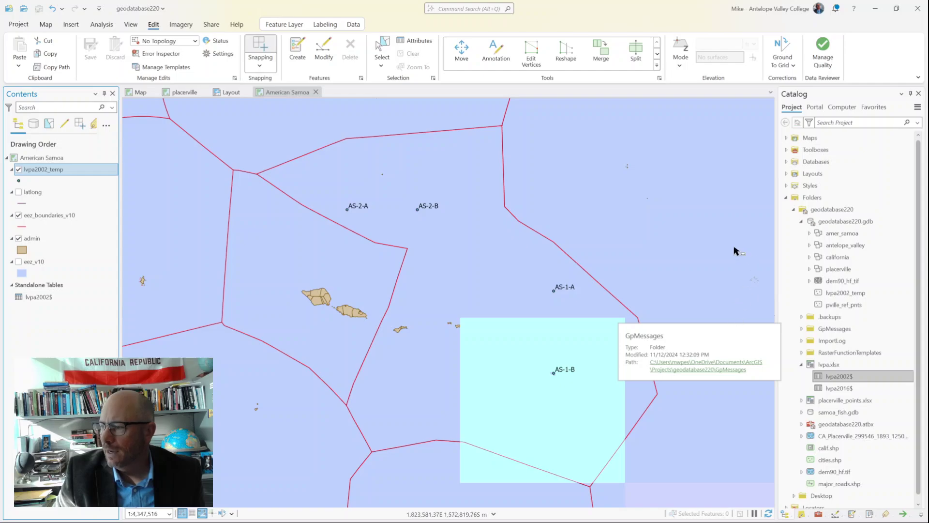
mouse_move(879, 305)
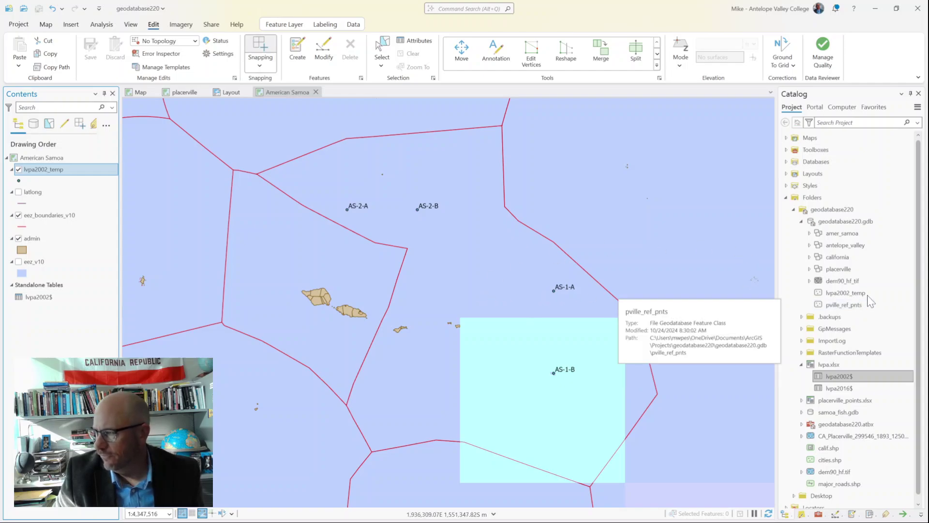
left_click(100, 25)
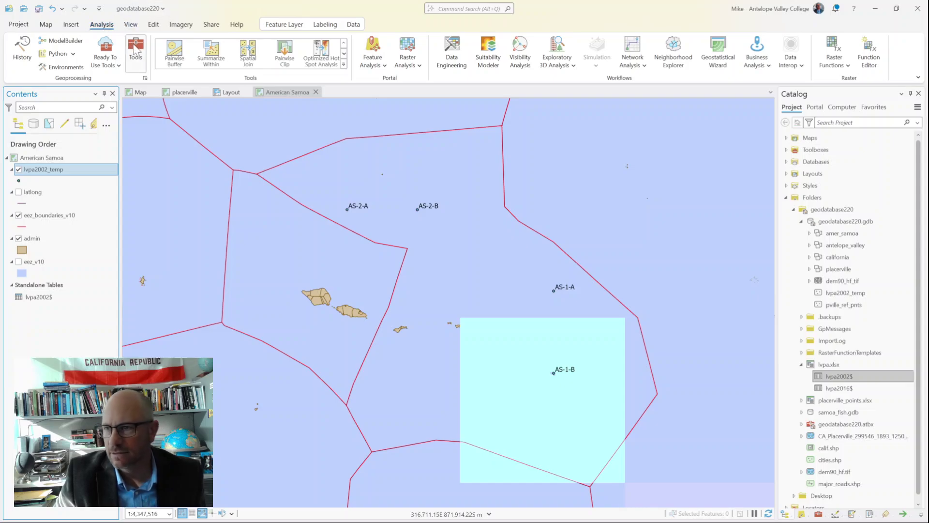
left_click(819, 514)
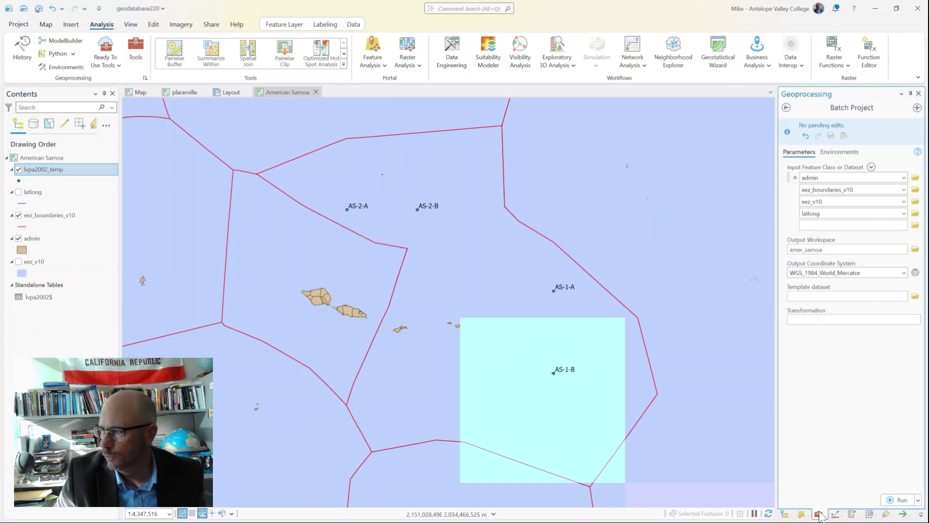
left_click(785, 107)
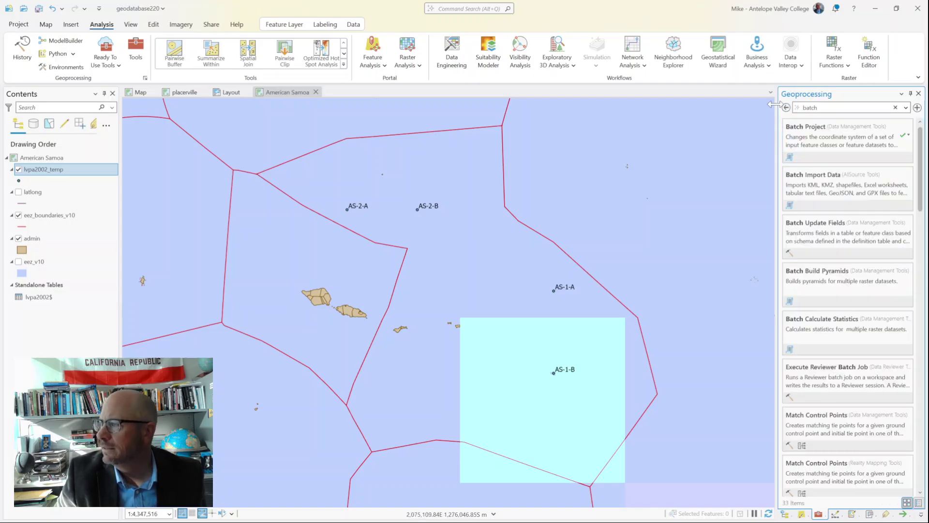
left_click(786, 107)
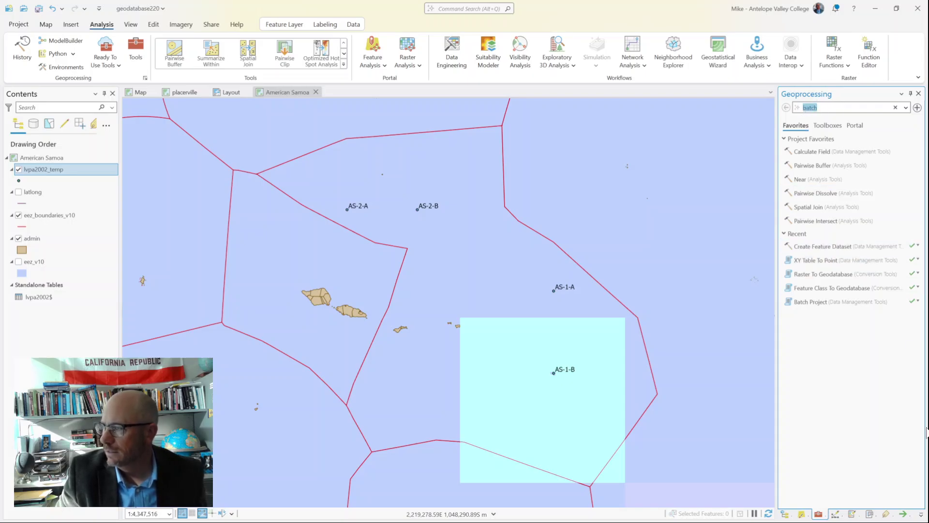
type("p")
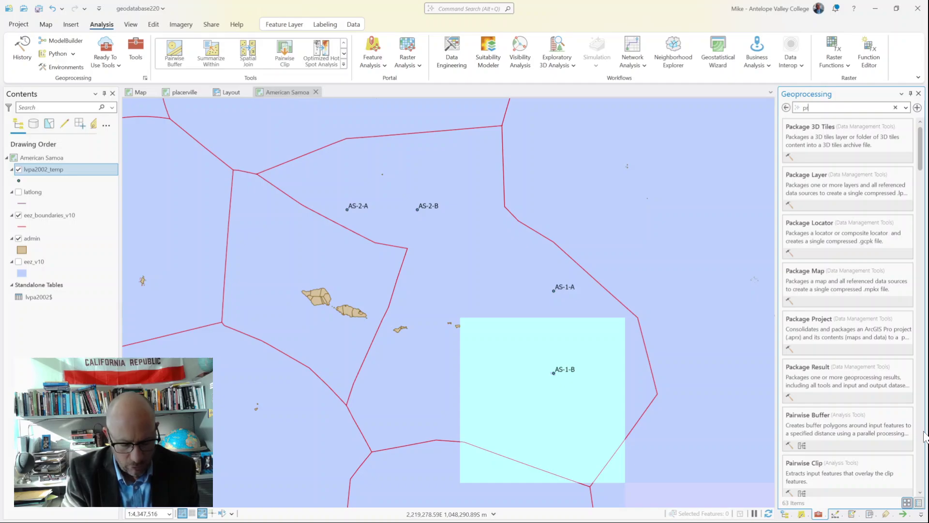
type("rojec")
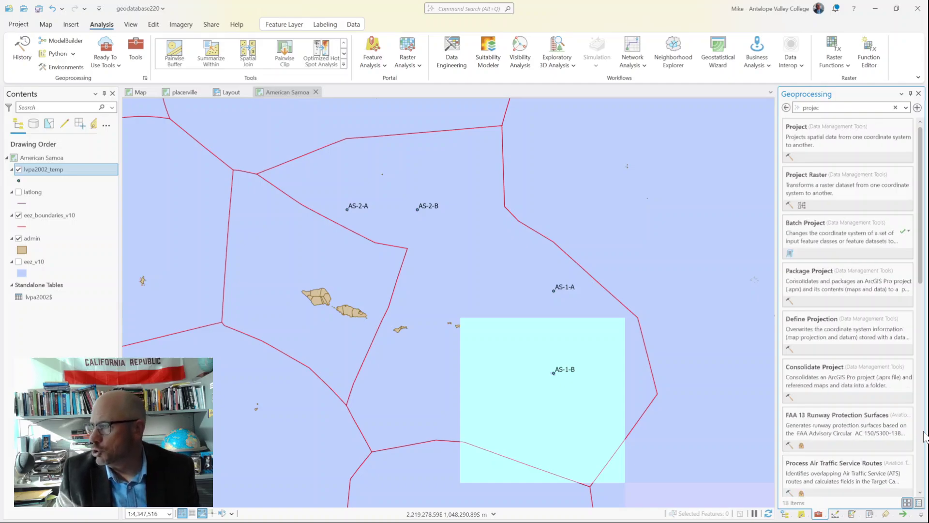
left_click(833, 139)
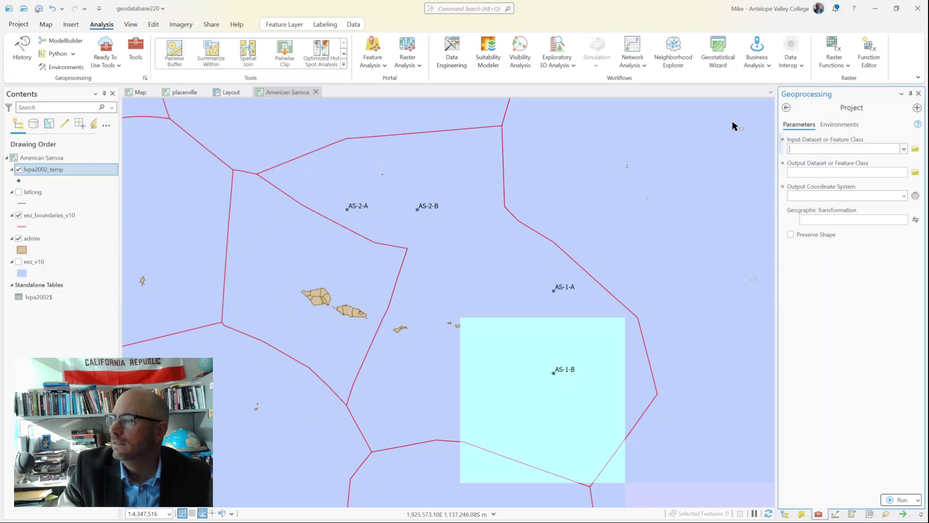
Set lvpa2002_temp as the Project input and browse the output location to the amer_samoa feature dataset in geodatabase220.gdb
left_click(903, 149)
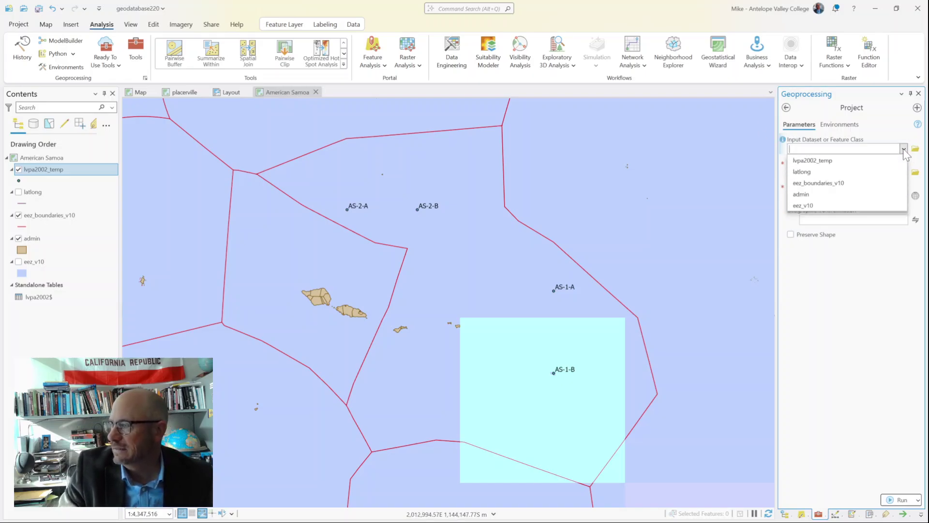
left_click(813, 161)
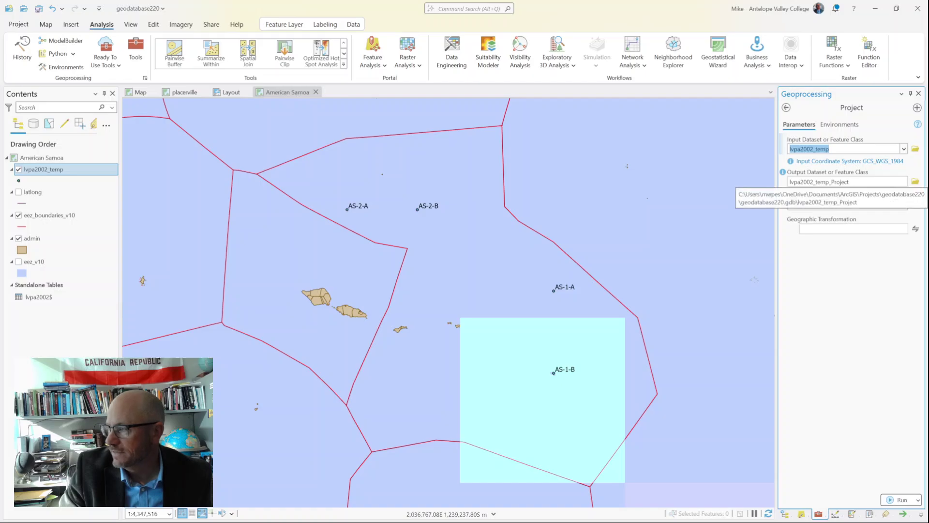
left_click(915, 181)
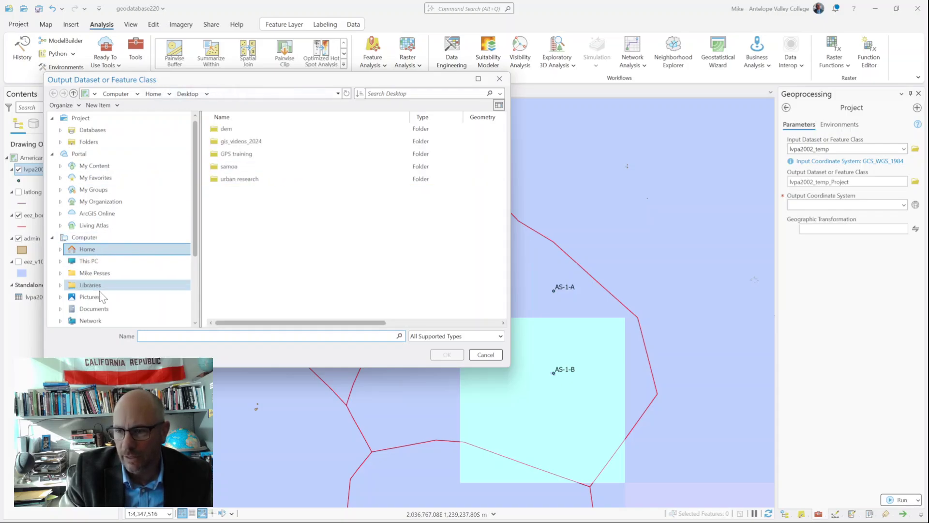
left_click(98, 309)
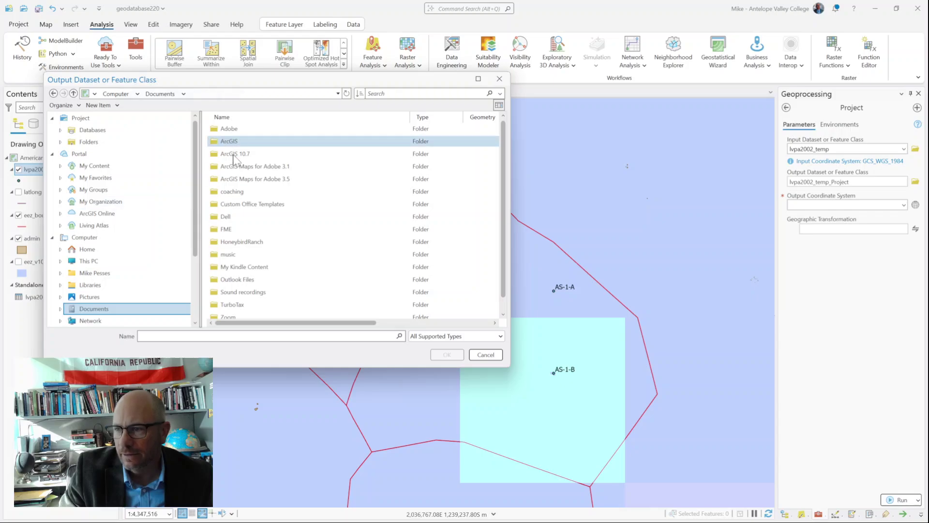
left_click(89, 130)
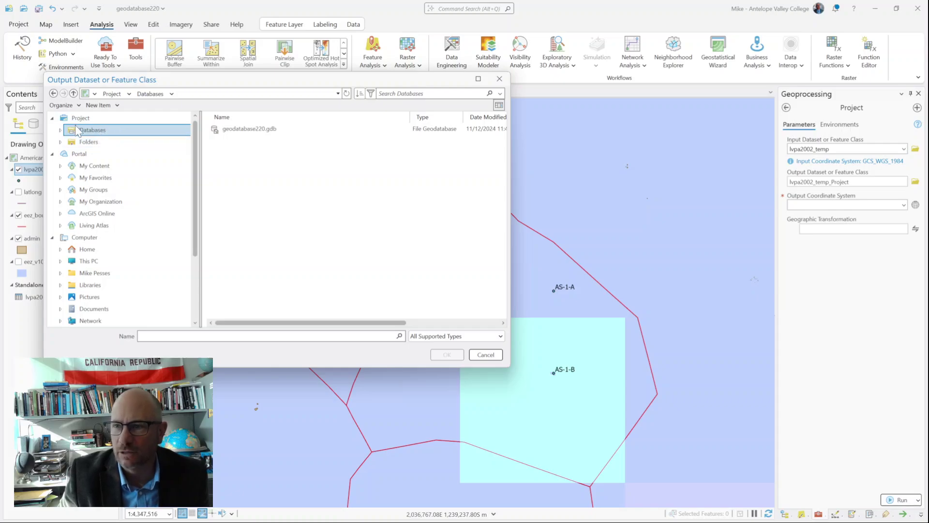
left_click(238, 130)
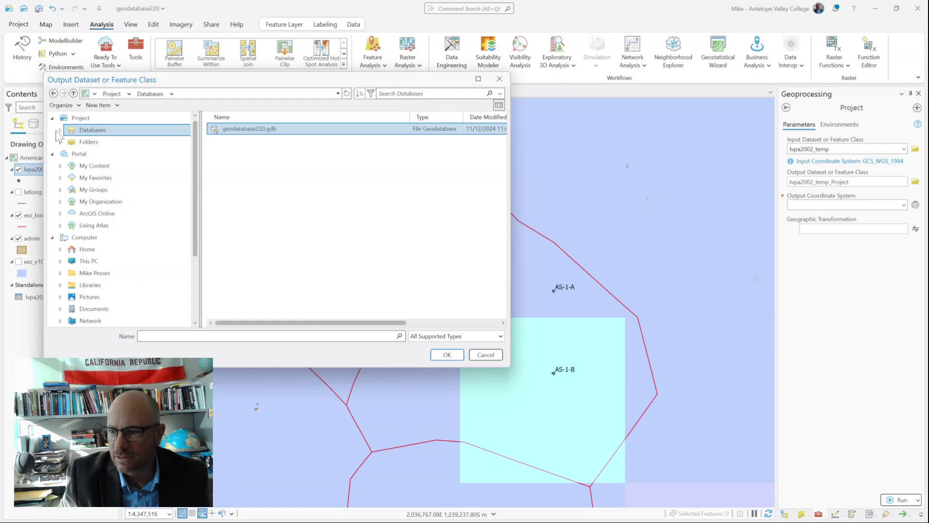
double_click(250, 129)
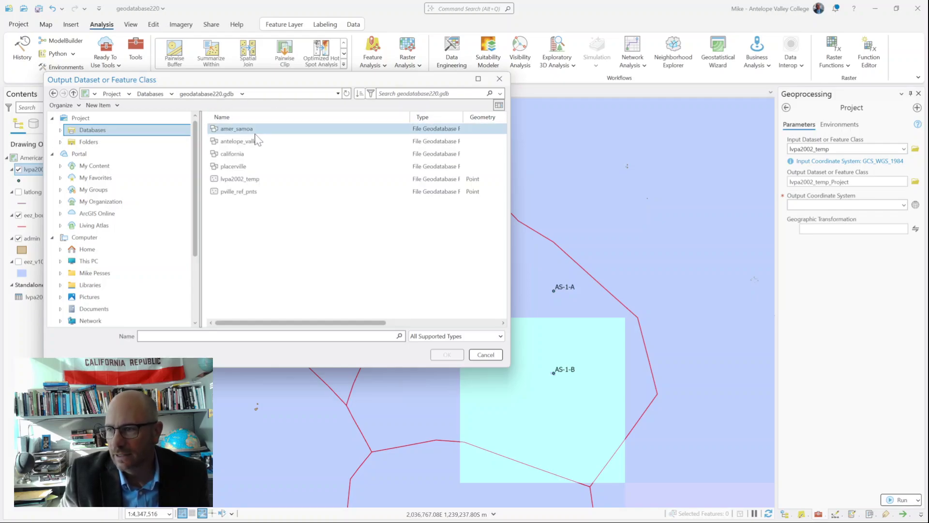
left_click(244, 131)
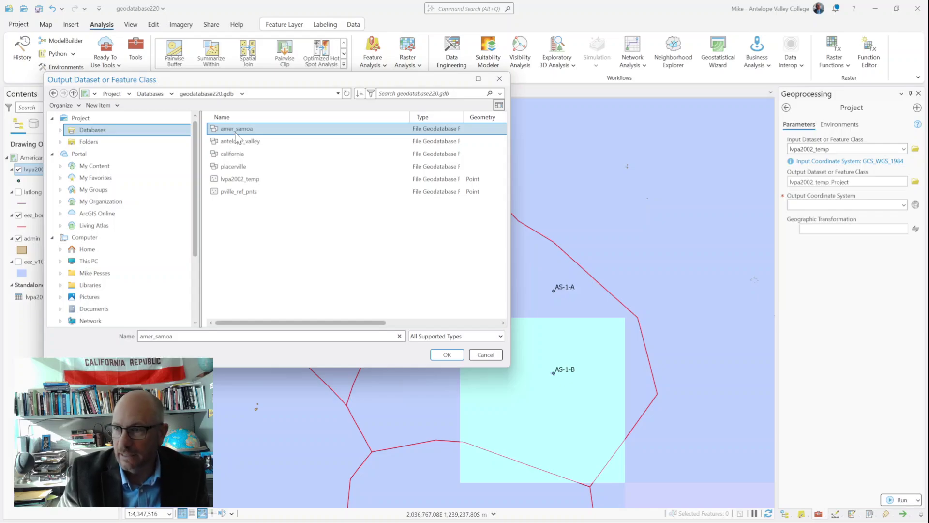
double_click(235, 133)
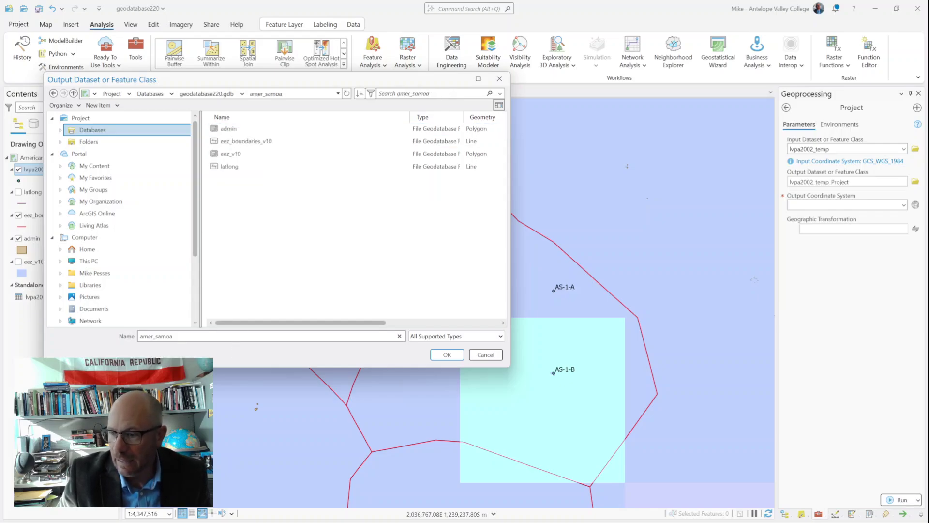
Name the output lvpa2002_points and run the projection to WGS_1984_World_Mercator
double_click(165, 336)
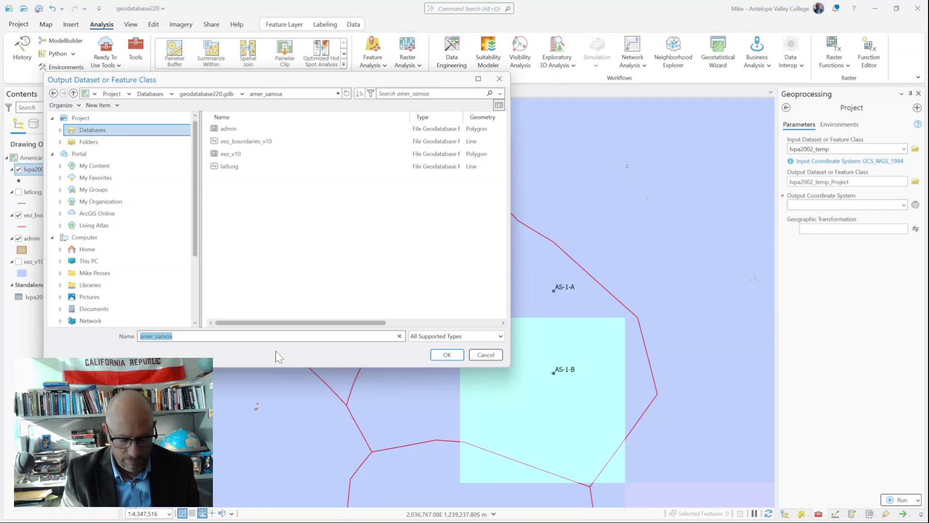
type("lvpa")
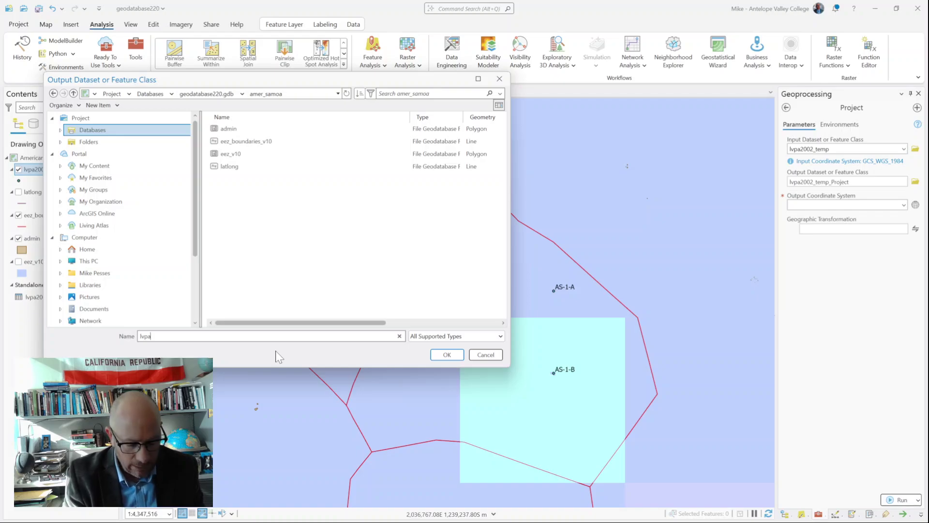
type("2002")
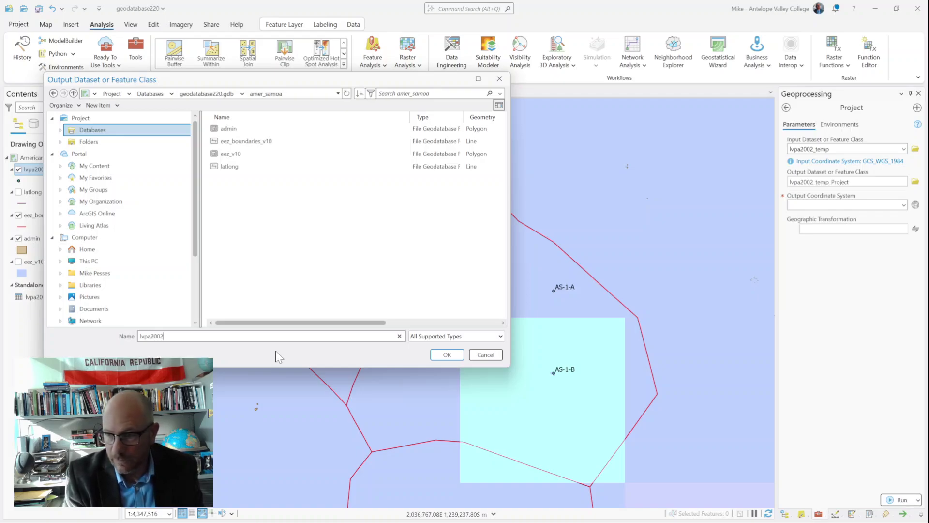
type("_points")
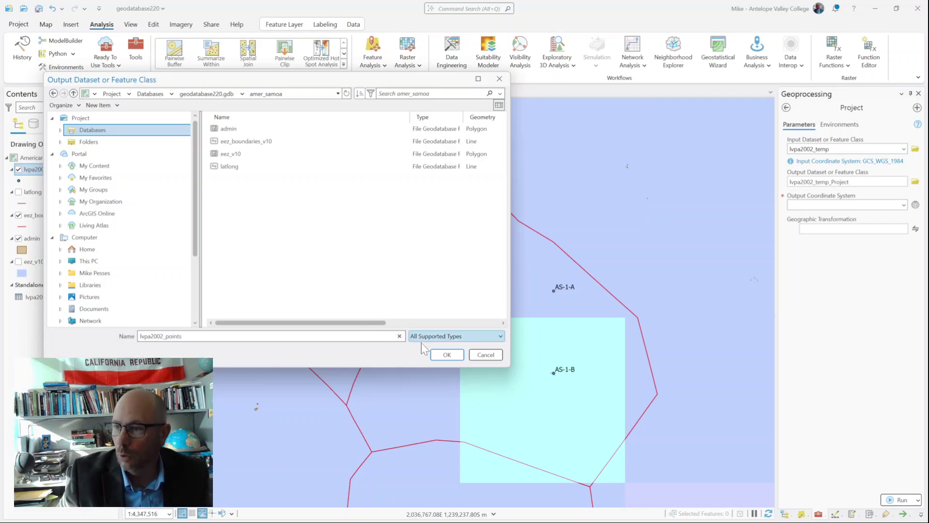
left_click(446, 355)
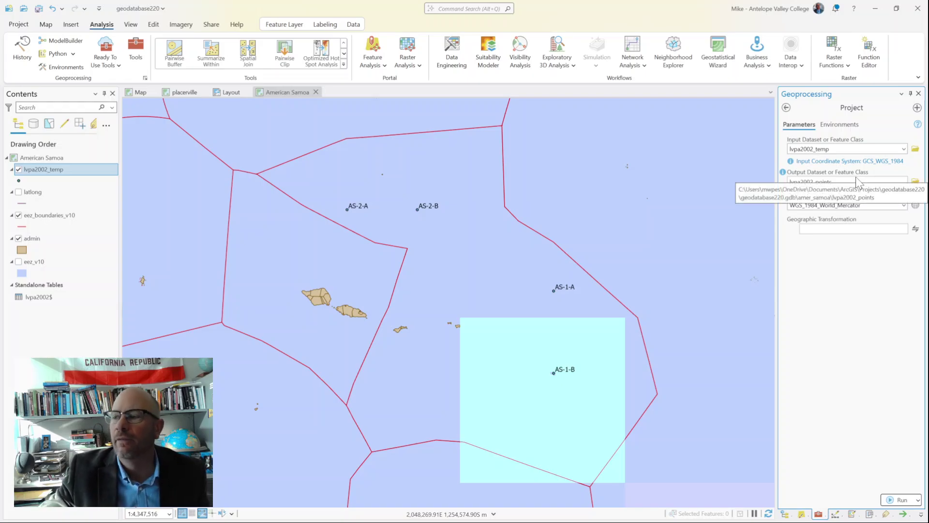
left_click(895, 500)
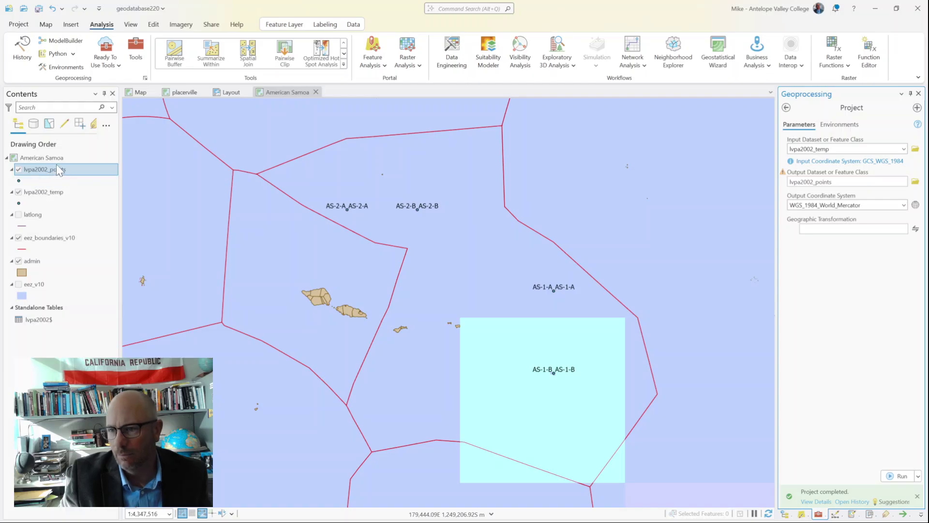
Remove the lvpa2002_temp layer from the American Samoa map
left_click(51, 193)
right_click(51, 193)
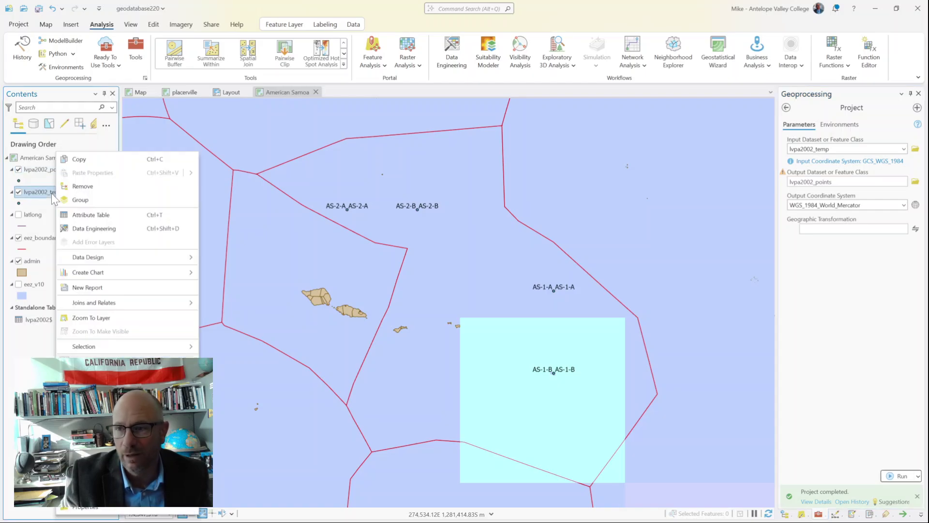
left_click(87, 182)
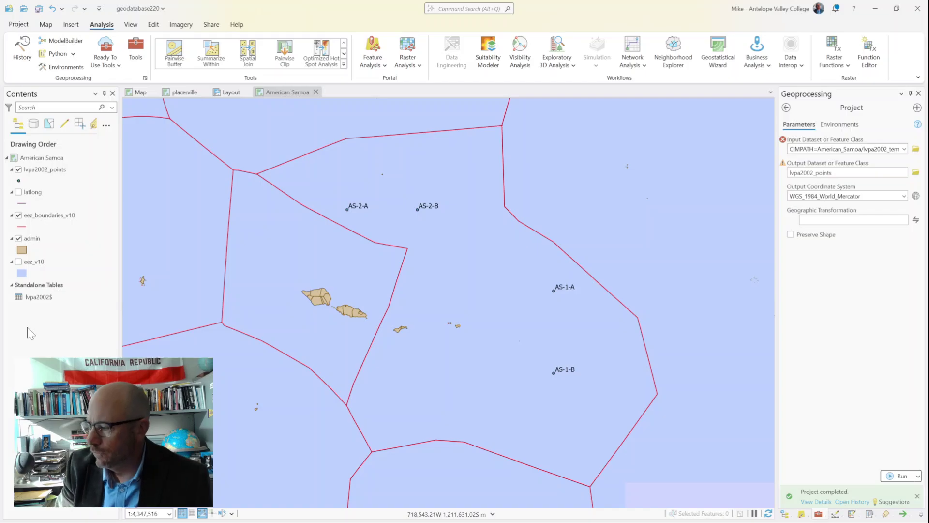
Check the contents of the amer_samoa feature dataset in geodatabase220.gdb for the projected points and save the project
left_click(785, 514)
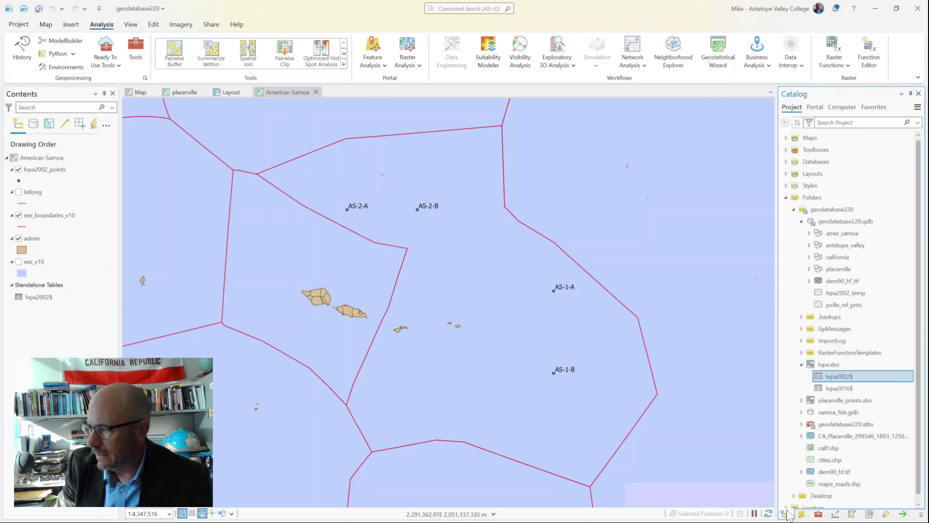
mouse_move(852, 292)
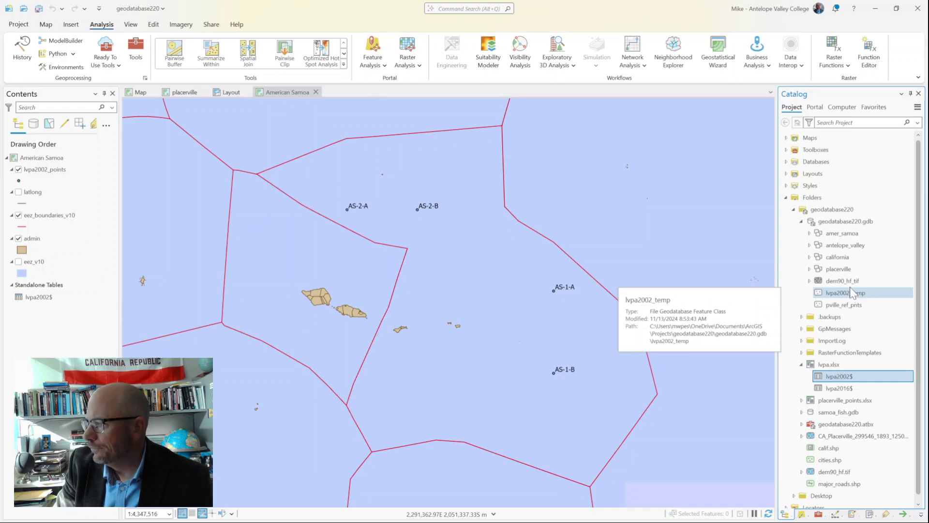
left_click(809, 233)
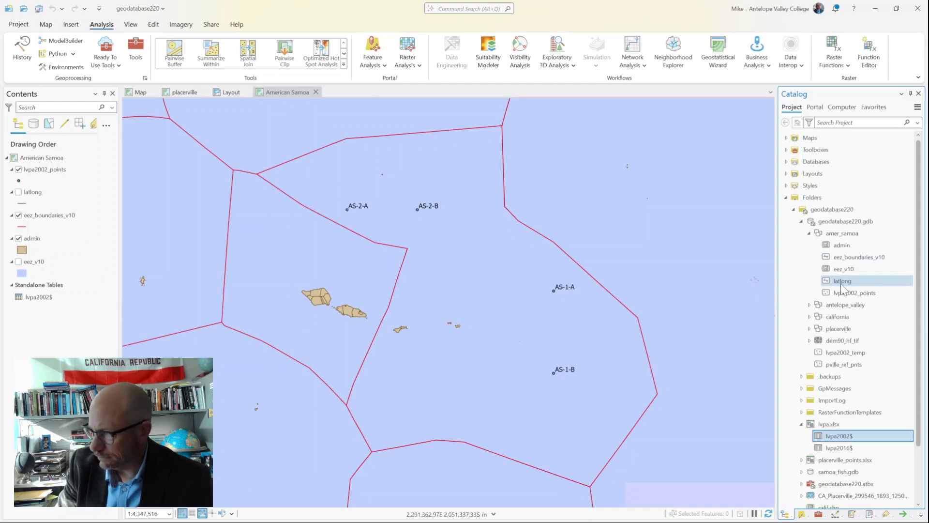
mouse_move(842, 286)
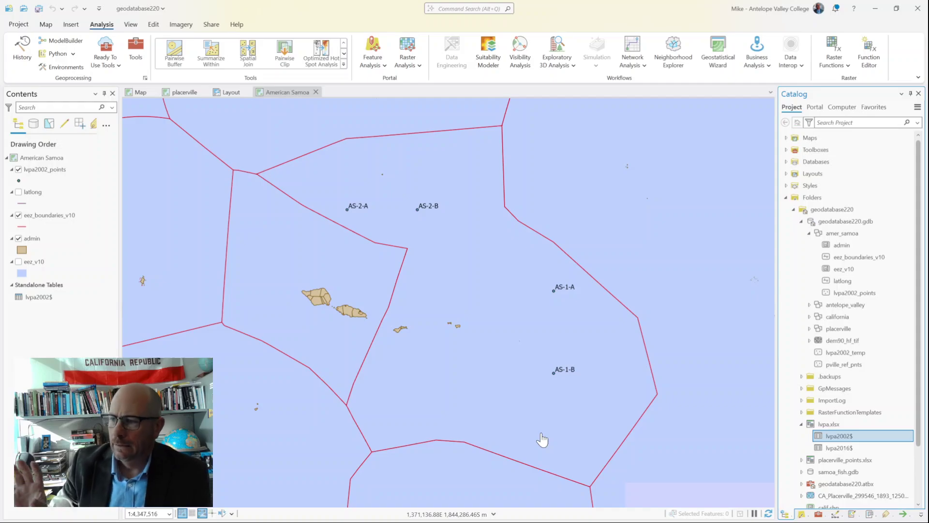
left_click(39, 8)
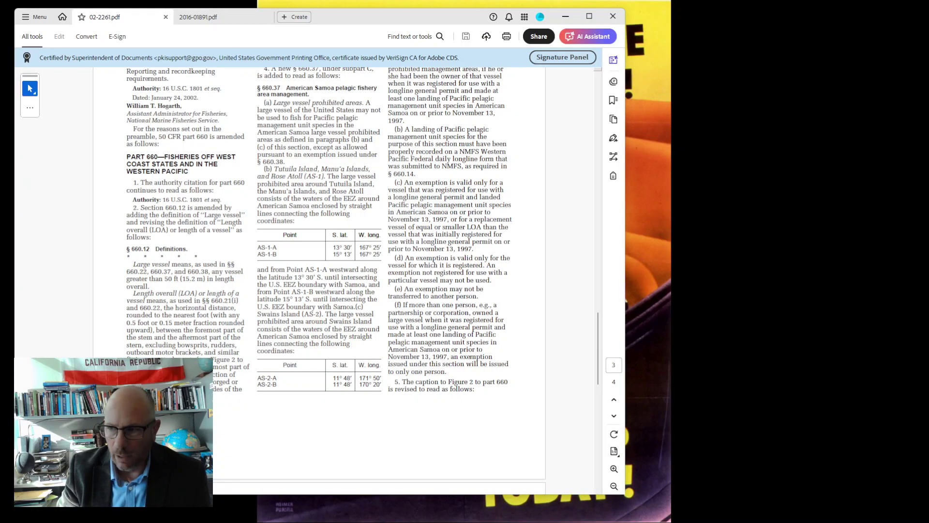
Switch to 02-2261.pdf in Acrobat and compare the § 660.37 prohibited area coordinates and boundary descriptions with the points on the map
left_click(174, 474)
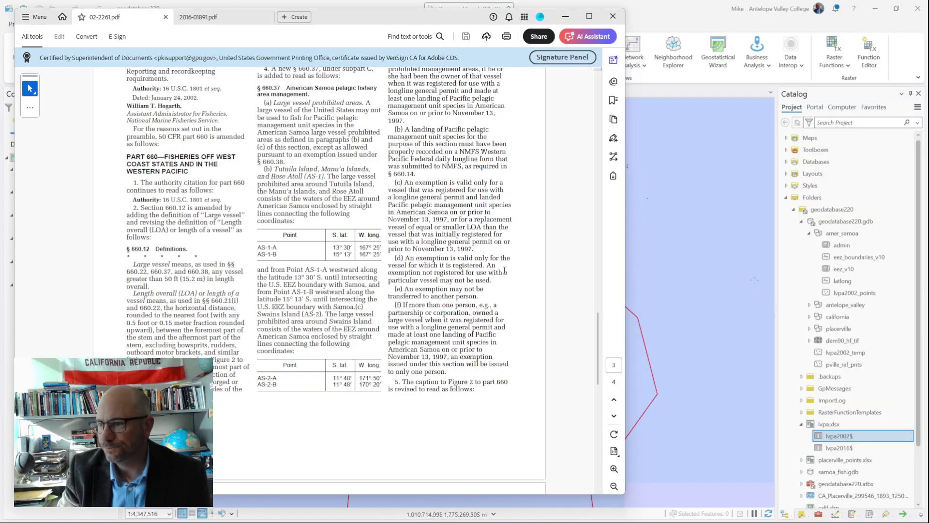
scroll(324, 216, "up", 2)
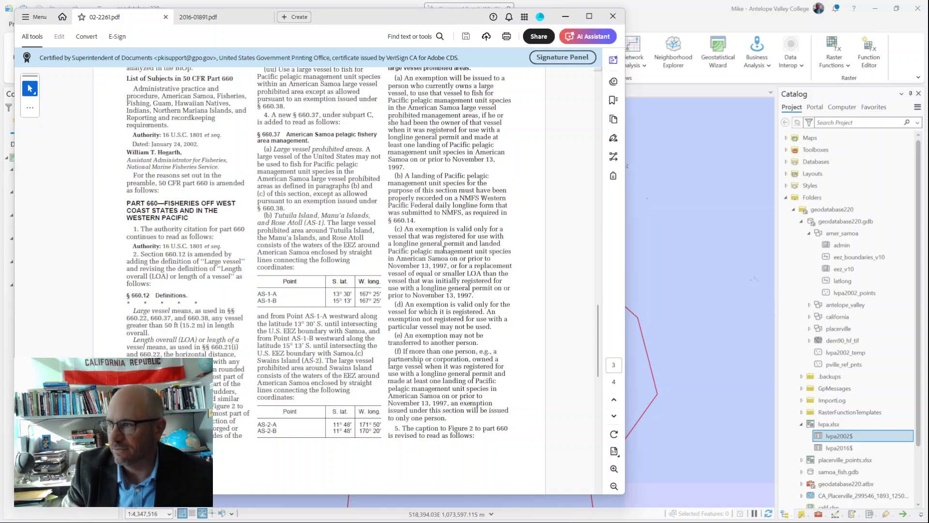
left_click_drag(434, 14, 270, 36)
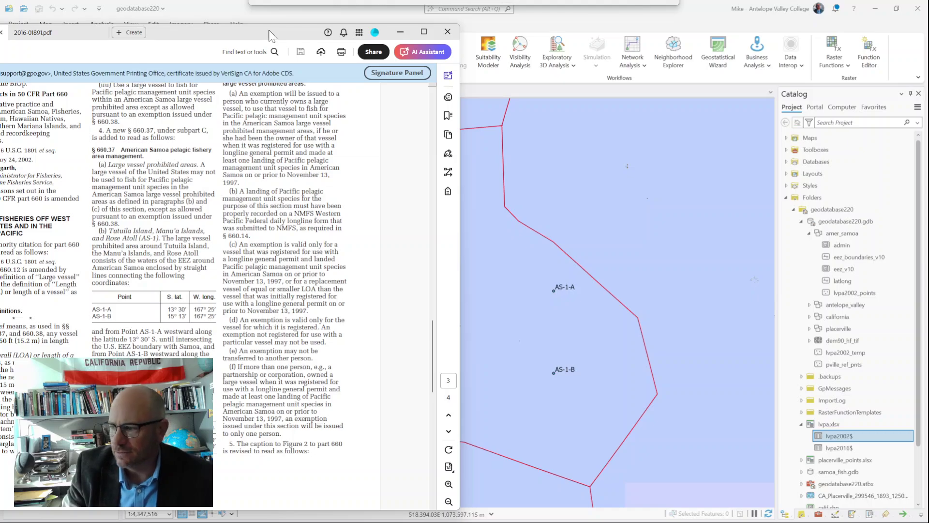
left_click_drag(269, 36, 393, 26)
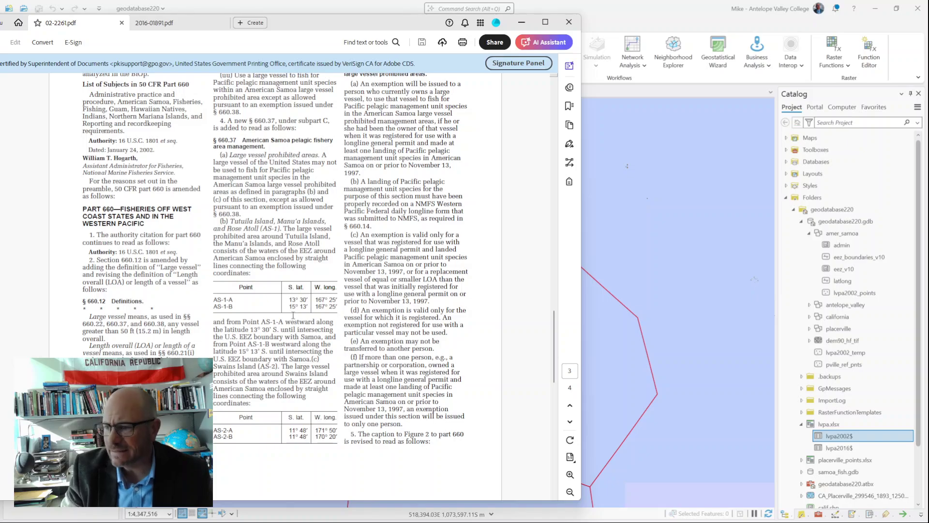
left_click_drag(401, 21, 234, 34)
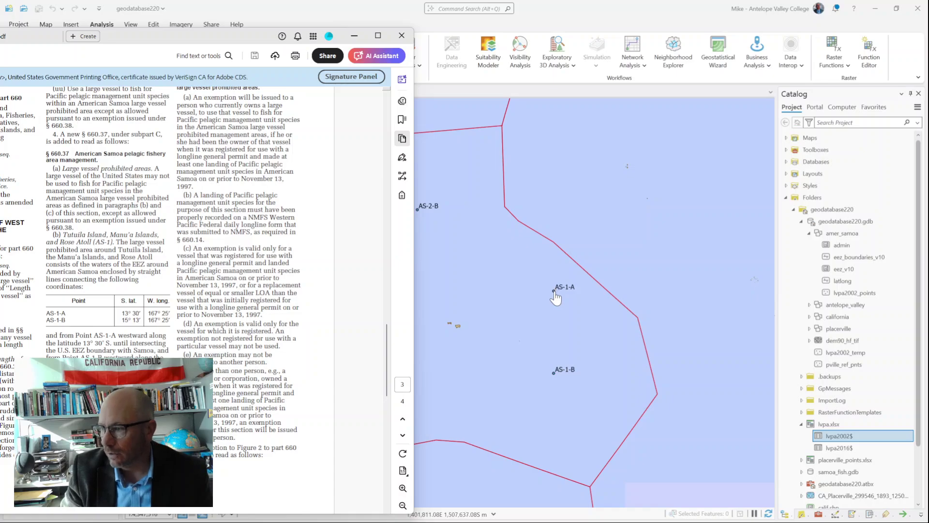
left_click(354, 37)
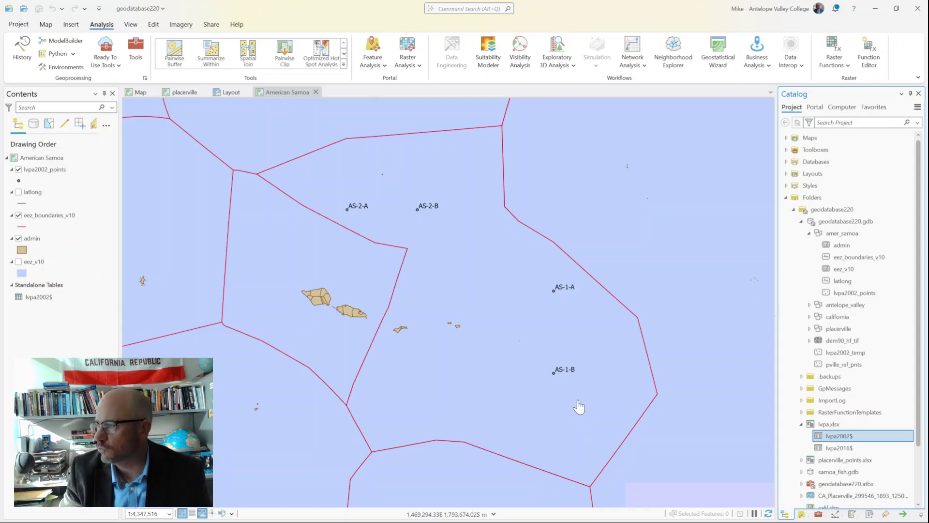
Define a new polygon feature class lvpa2002 in amer_samoa with alias "Large Vessel Prohibited Area, 2002" and no Z values, and proceed to its fields
right_click(833, 233)
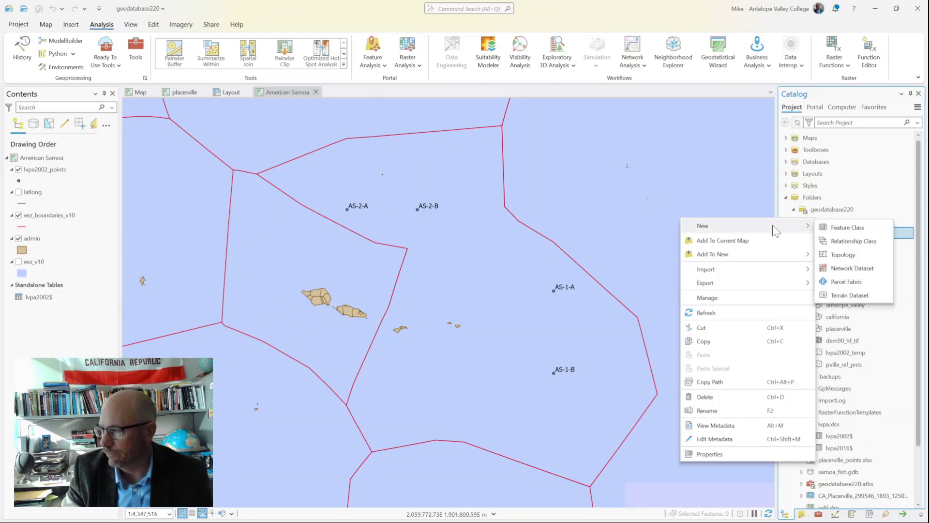
left_click(836, 227)
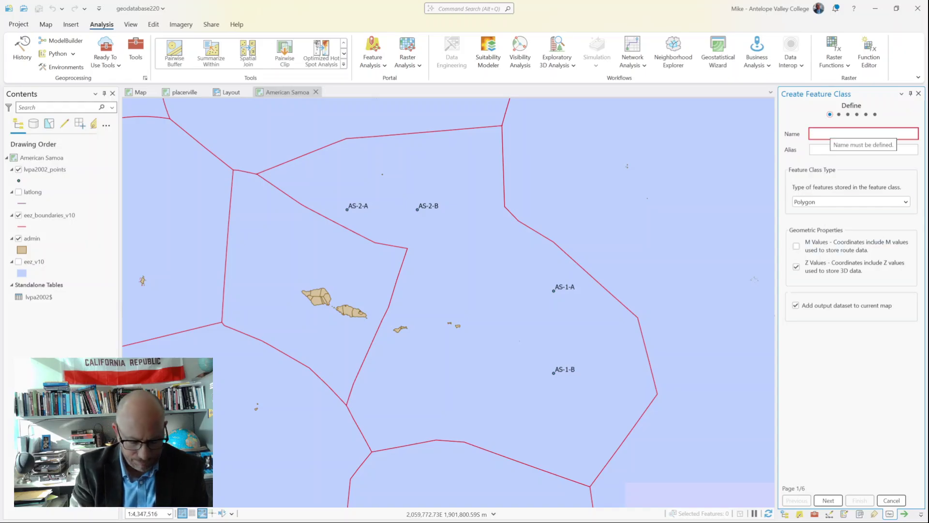
type("lvpa")
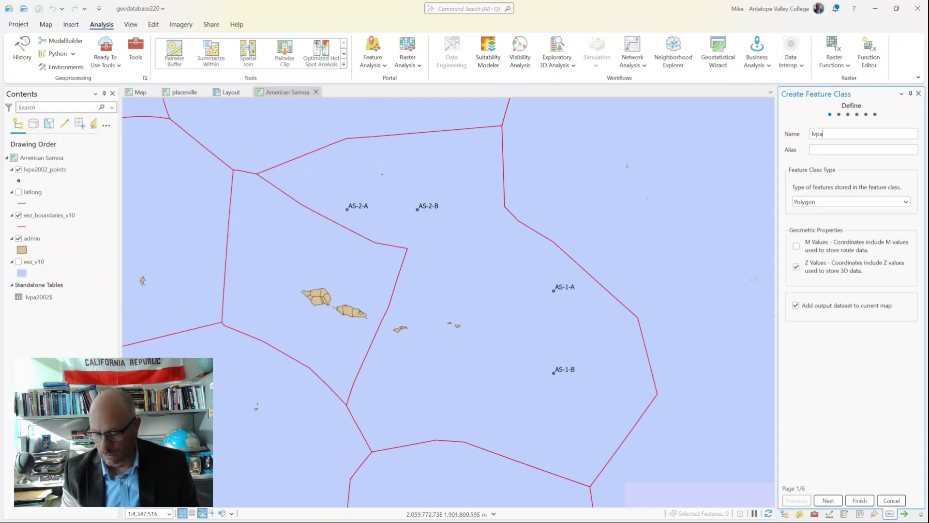
type("2002")
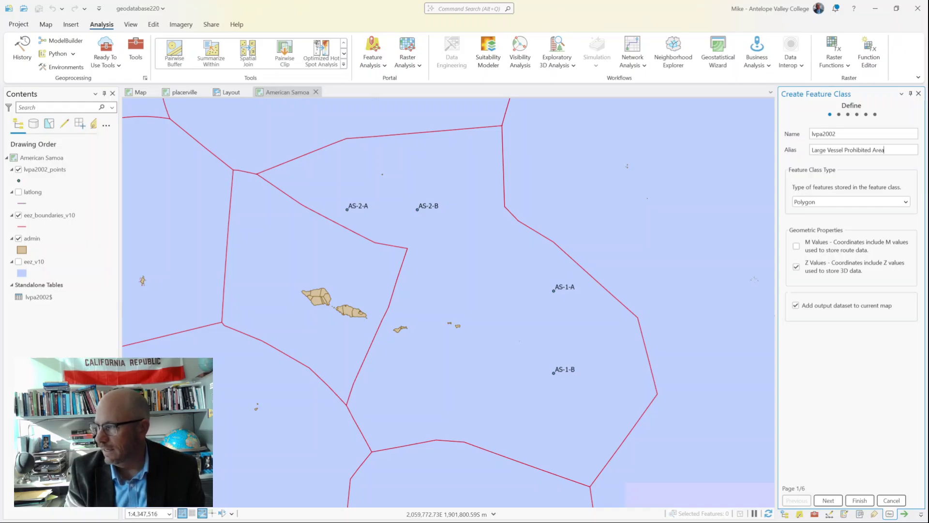
type("002")
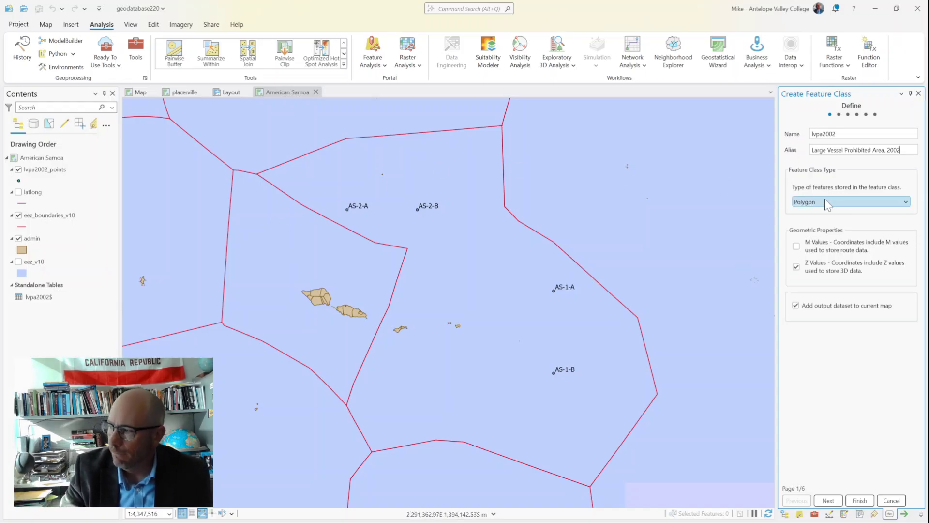
left_click(796, 266)
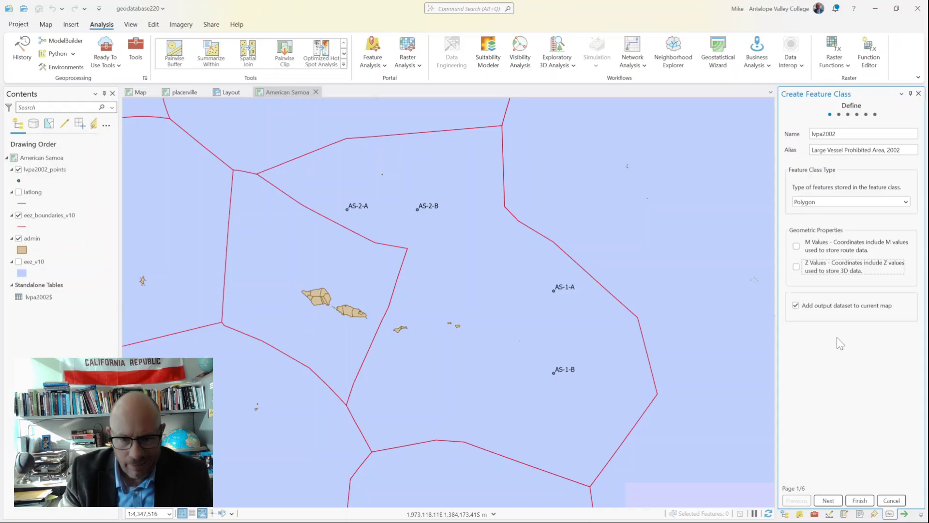
left_click(828, 501)
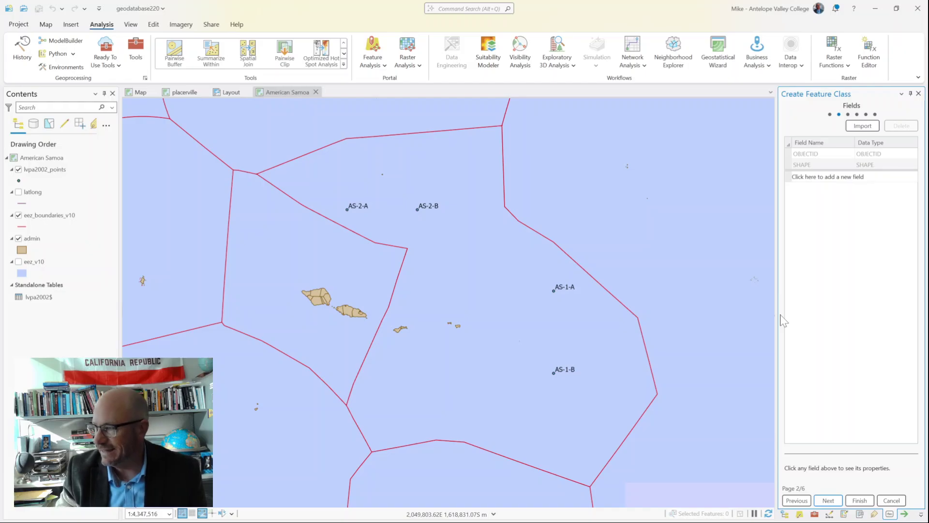
Finish creating the lvpa2002 feature class, place its Large Vessel Prohibited Area, 2002 layer directly below admin, and save the project
left_click(860, 503)
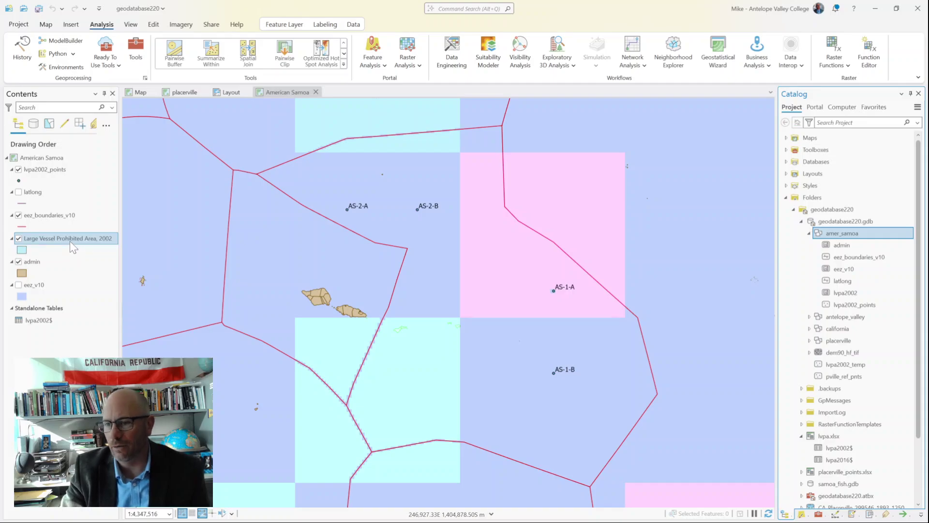
left_click_drag(70, 241, 31, 270)
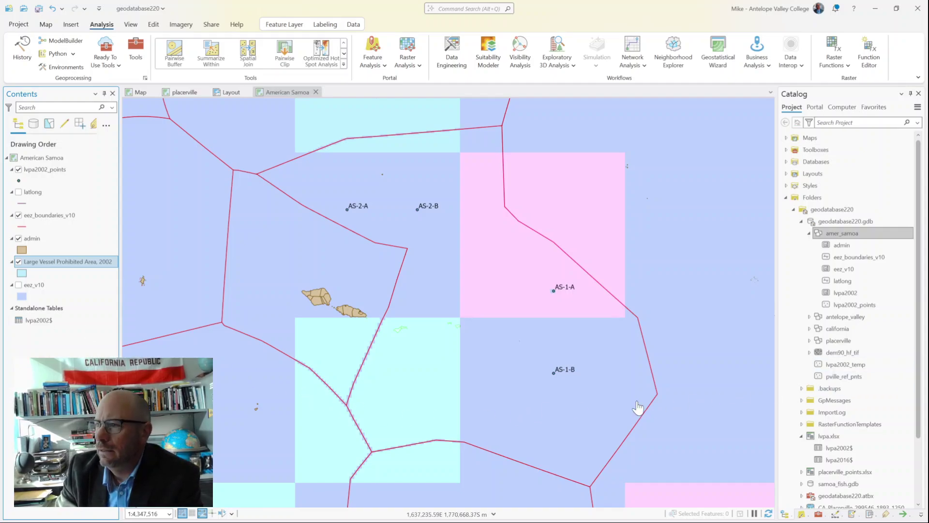
left_click(38, 8)
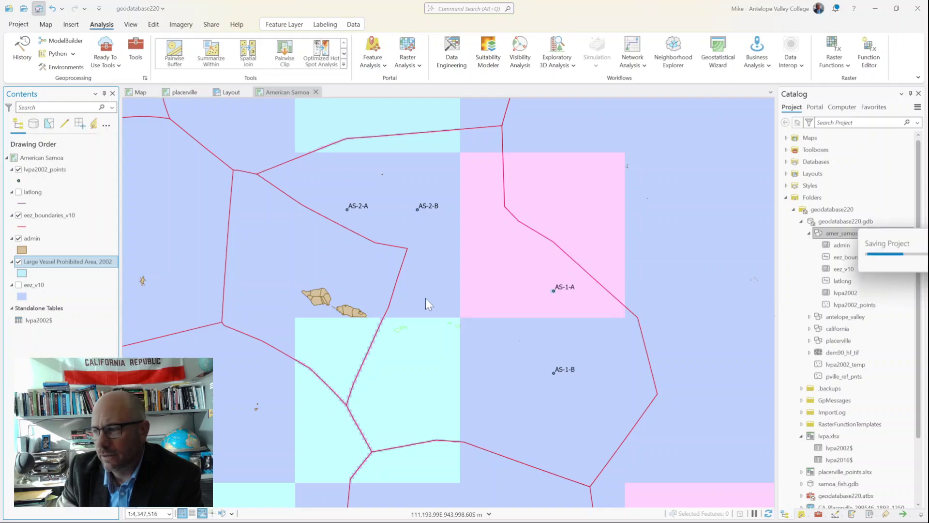
left_click(769, 513)
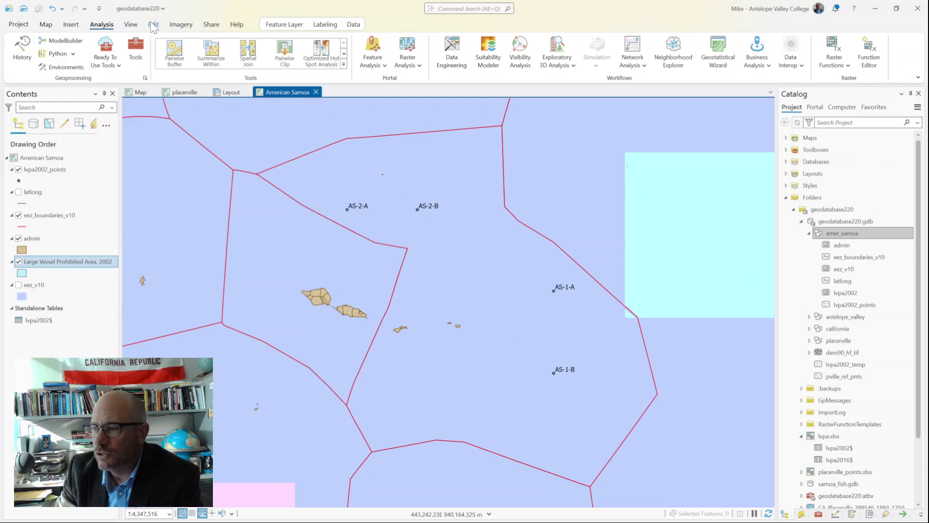
Select the EEZ boundary line that runs between Samoa and American Samoa for editing
left_click(152, 25)
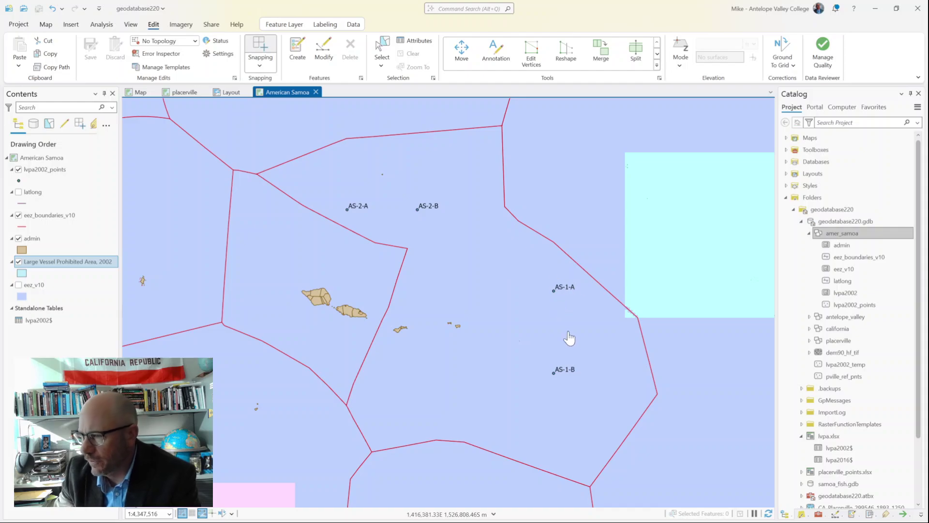
left_click(383, 47)
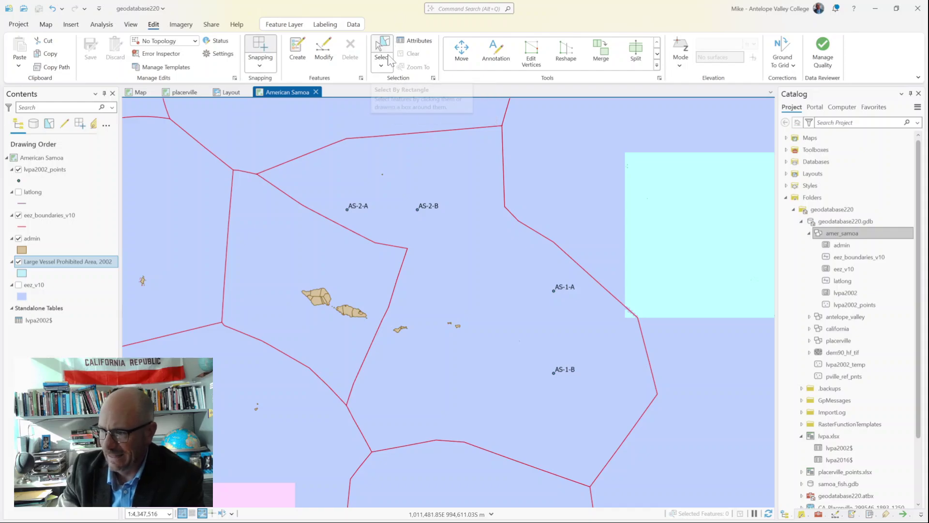
left_click(393, 297)
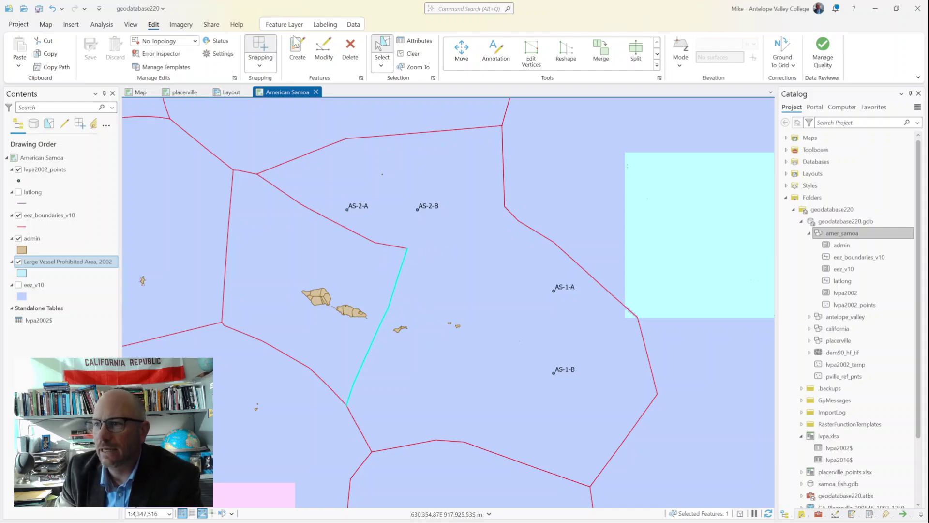
Start a new Large Vessel Prohibited Area, 2002 polygon with its first vertex snapped to point AS-1-A
left_click(300, 51)
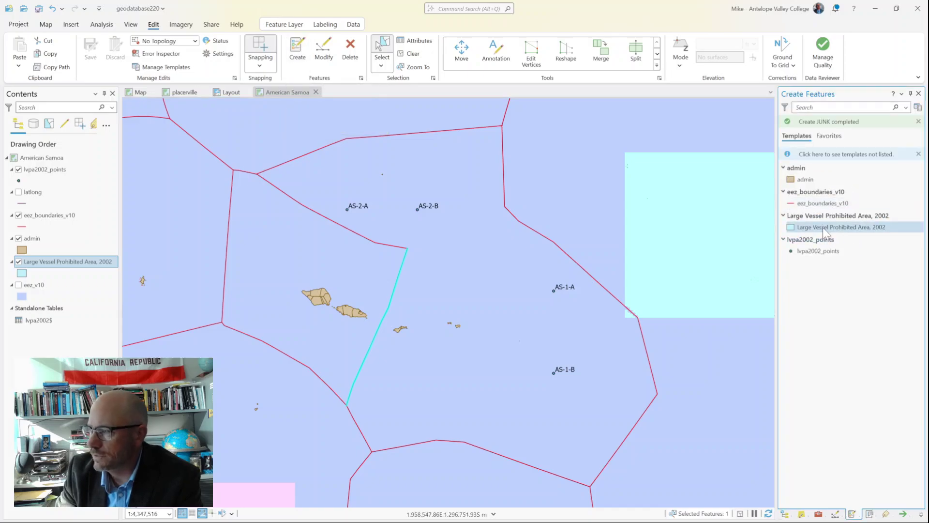
left_click(818, 229)
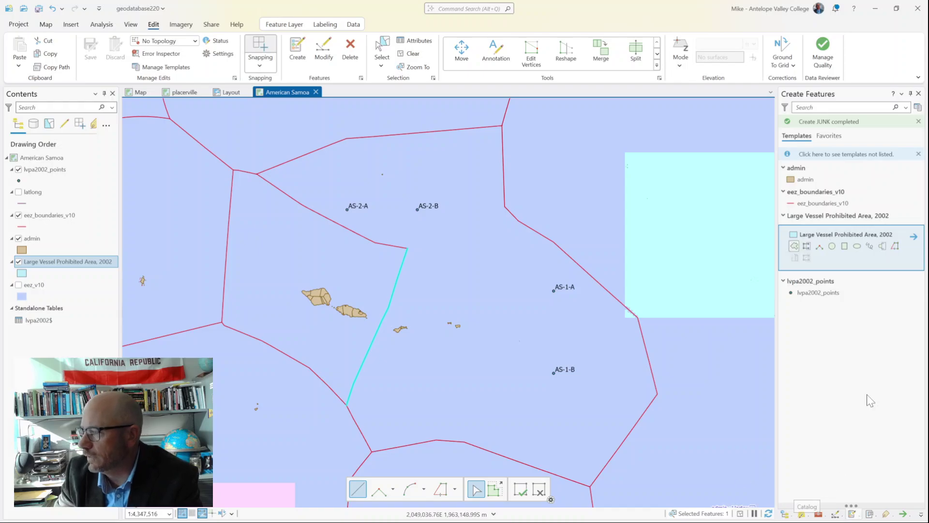
left_click(795, 246)
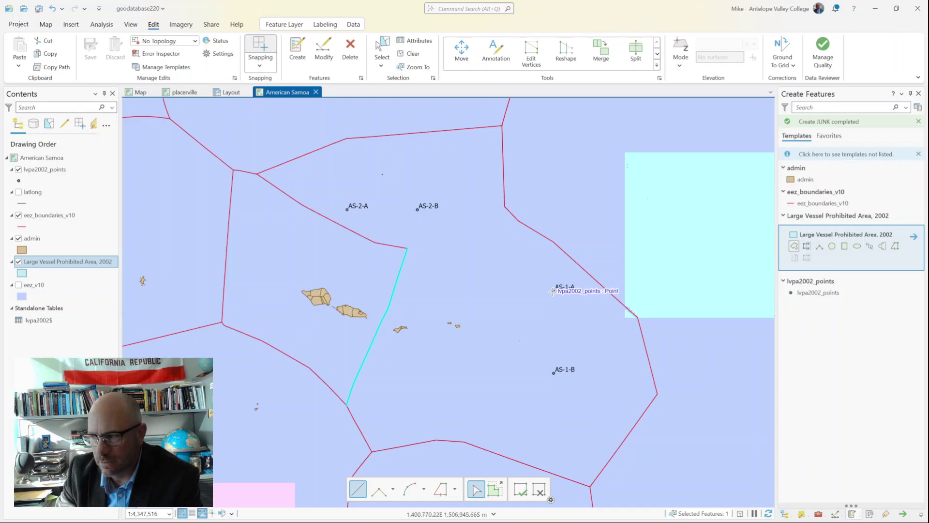
left_click(553, 290)
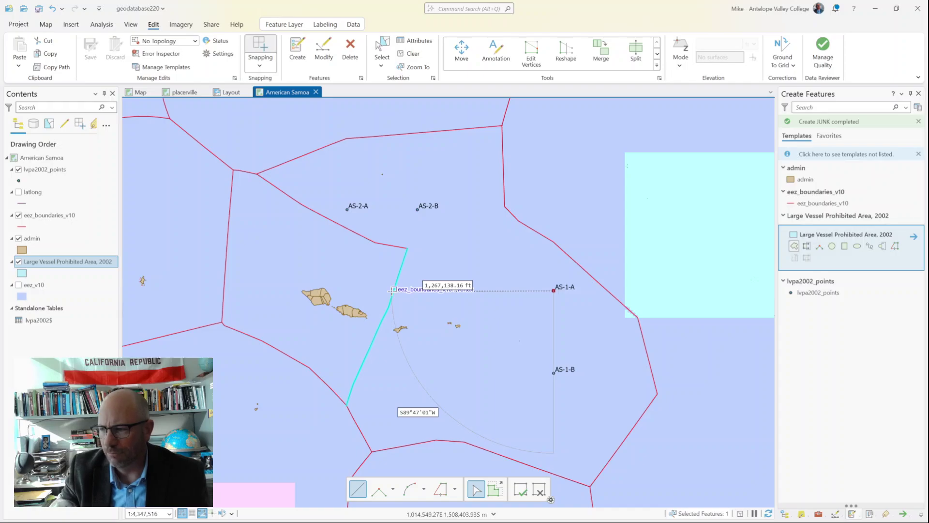
Constrain the first segment from AS-1-A to direction N90-00-00W and end it on the selected EEZ boundary line
right_click(392, 290)
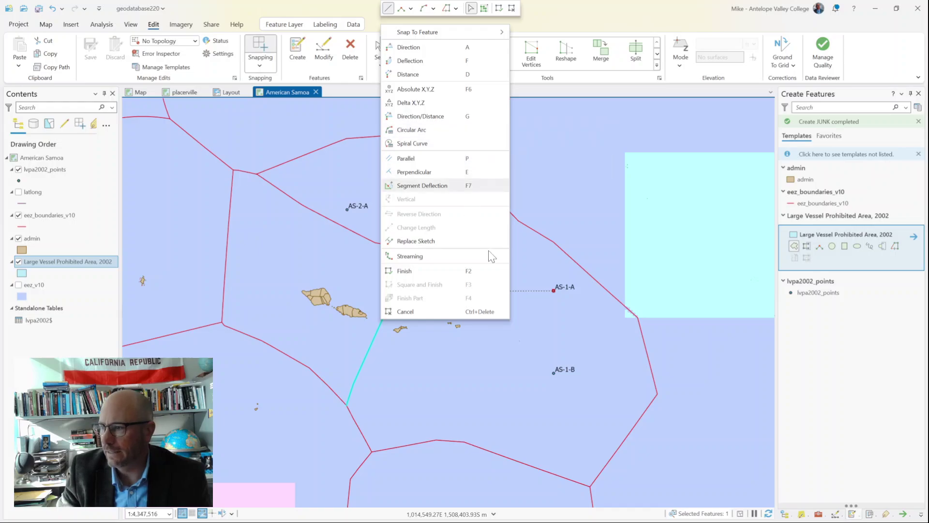
left_click(534, 134)
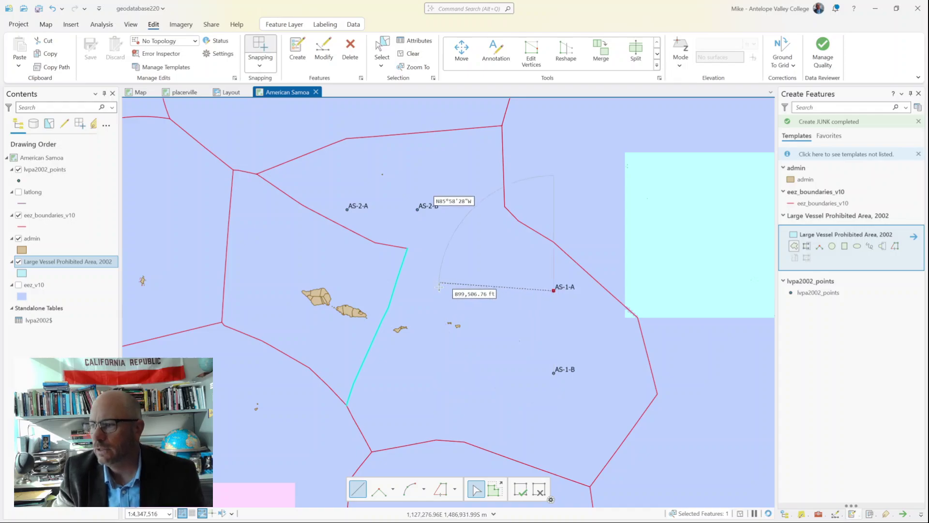
key("ctrl+a")
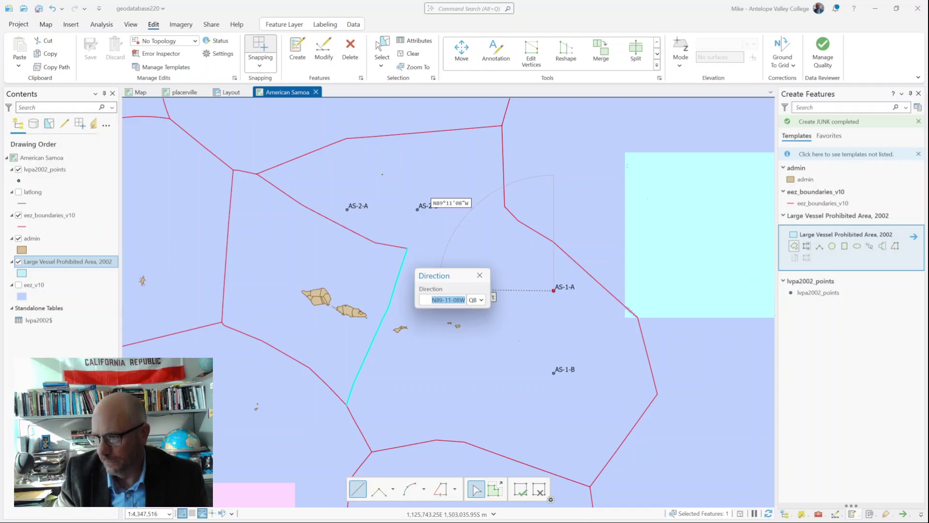
left_click(436, 299)
key("shift+Right")
key("shift+Right")
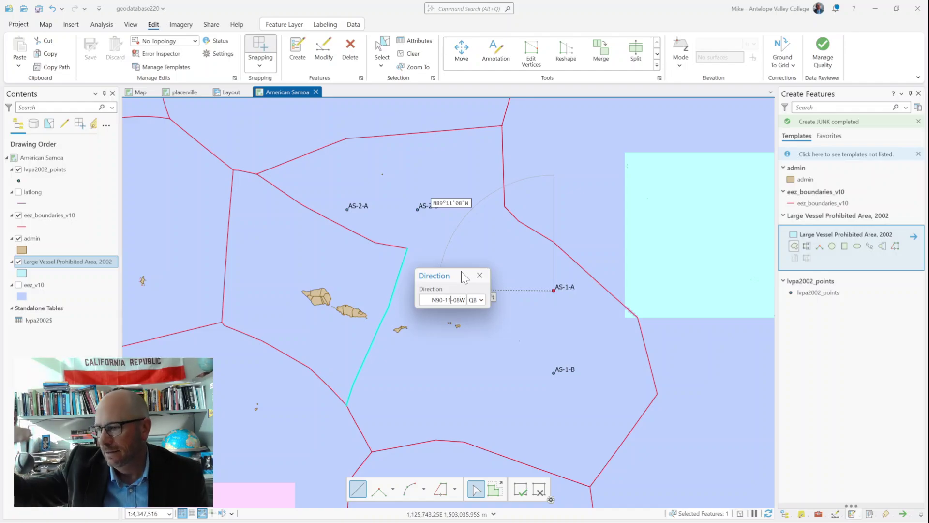
key("BackSpace")
key("BackSpace")
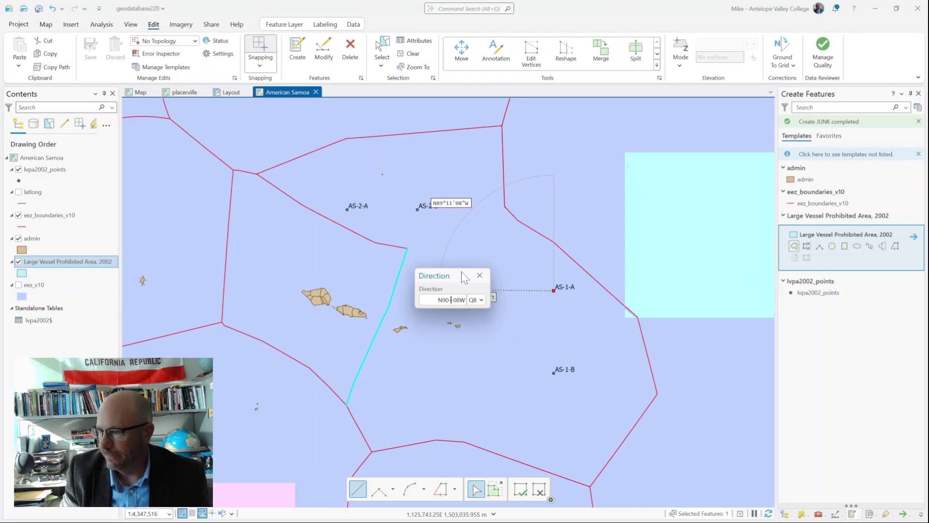
type("00")
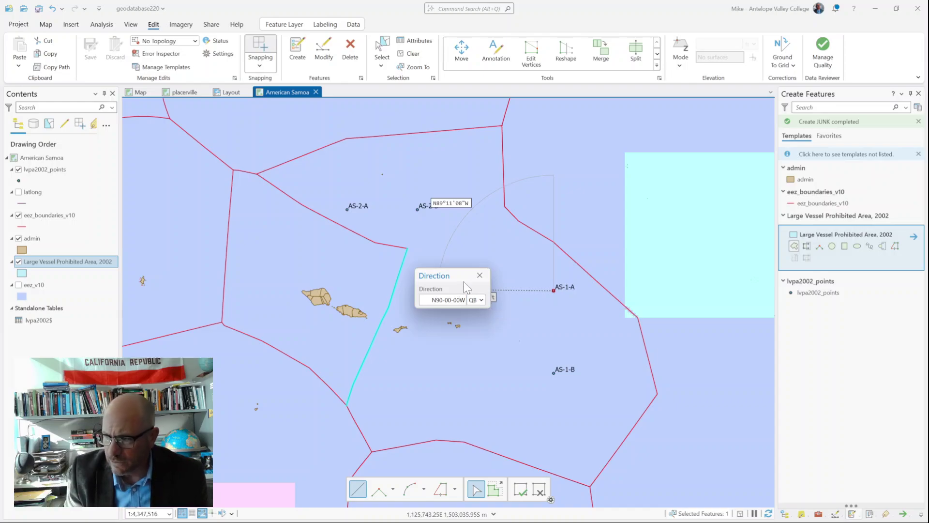
key("Return")
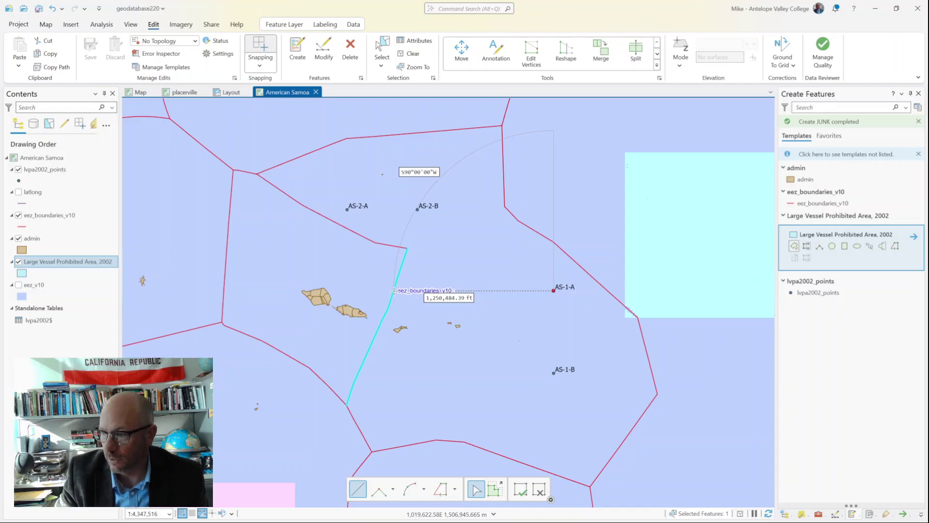
left_click(393, 291)
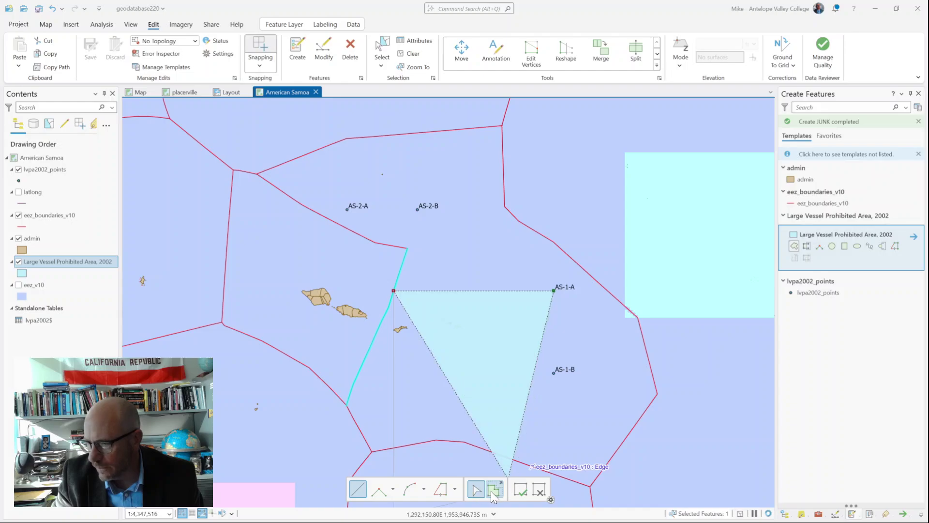
Trace the selected EEZ boundary southwest from the segment's end to the level of AS-1-B, with the editing grid turned on
left_click(441, 488)
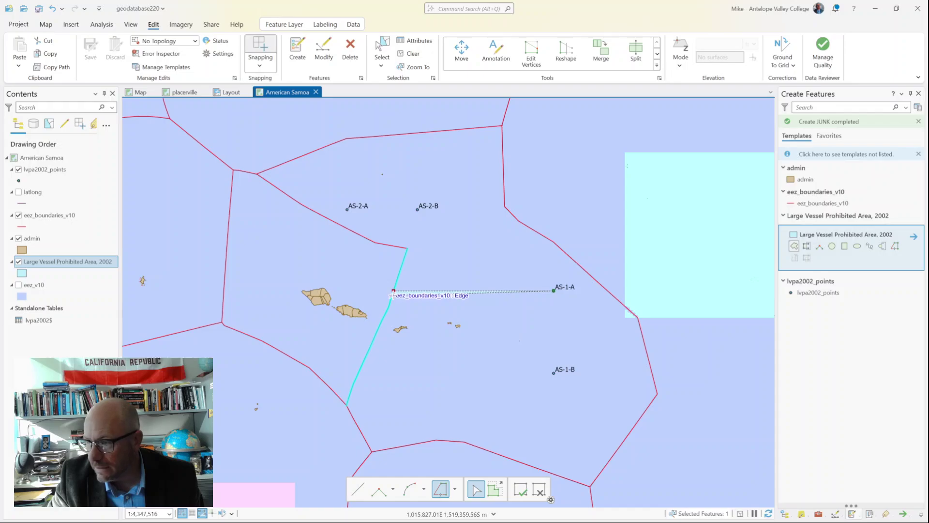
scroll(393, 294, "up", 2)
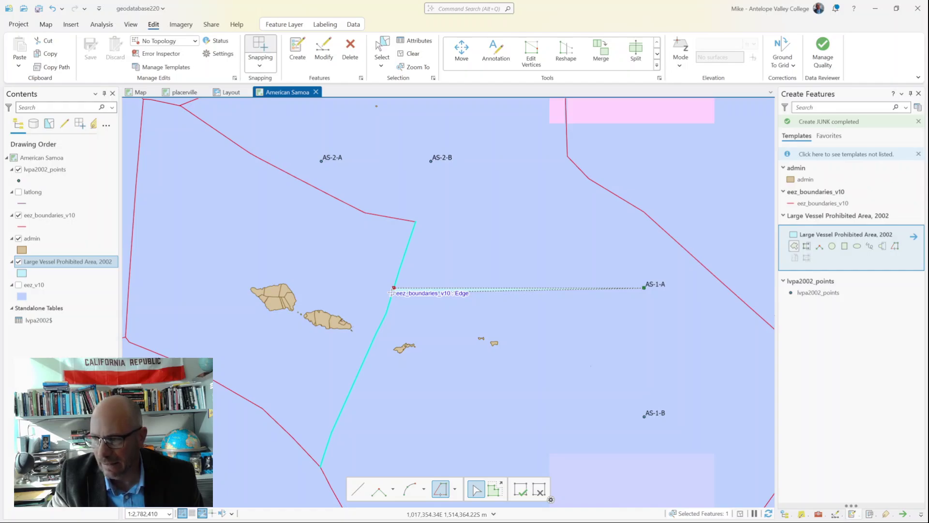
left_click(391, 292)
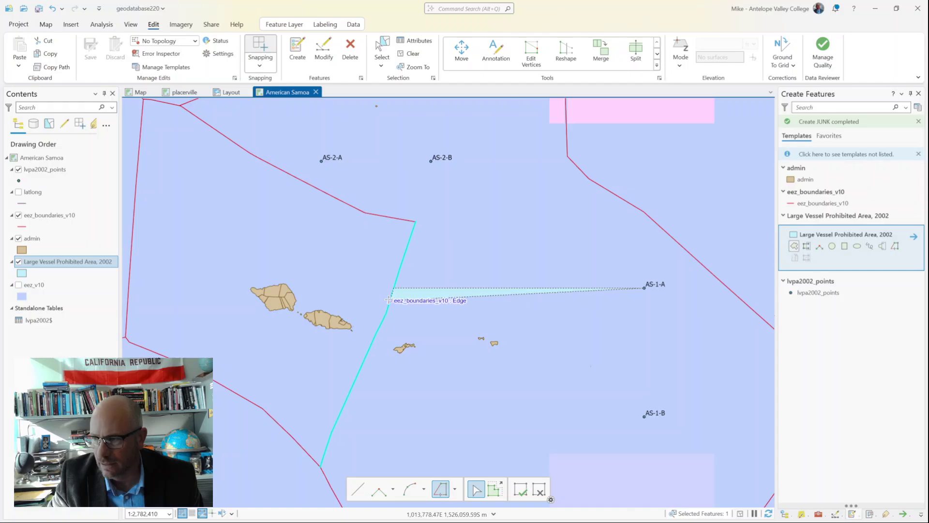
left_click(383, 313)
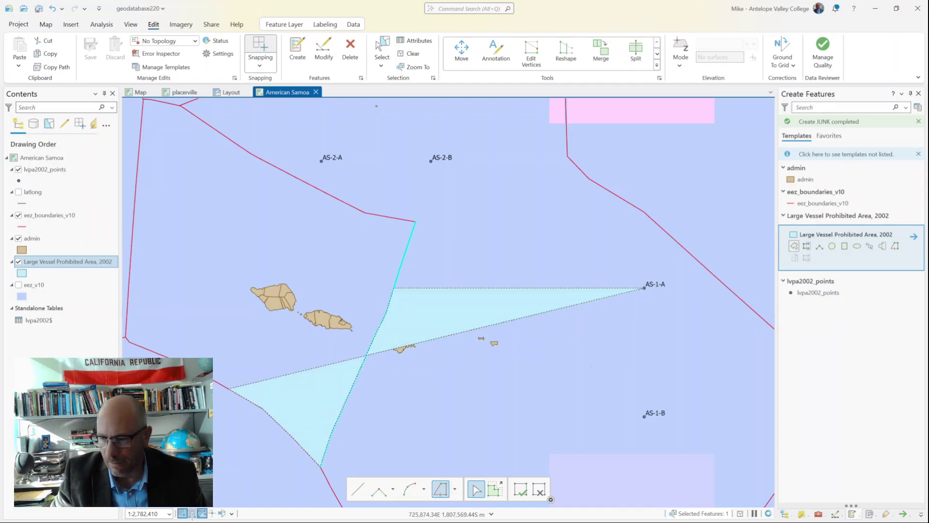
mouse_move(192, 515)
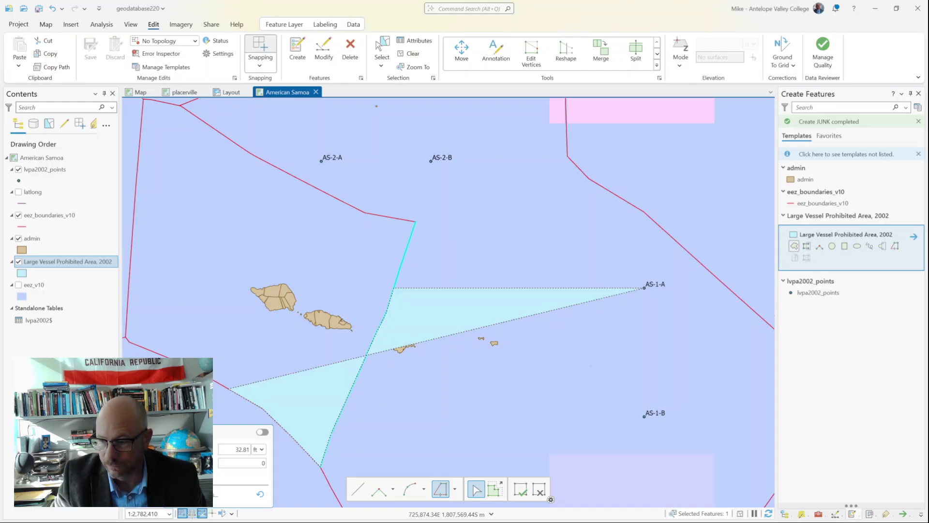
left_click(192, 514)
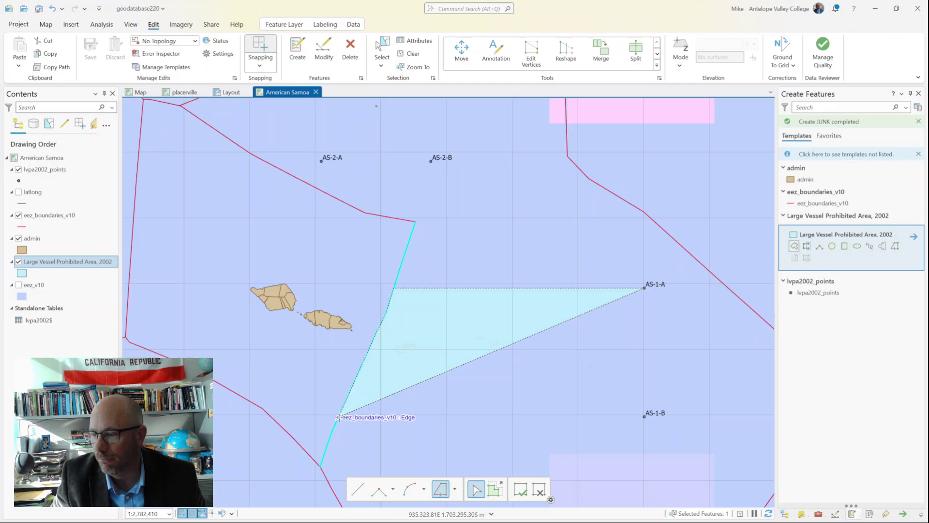
left_click(339, 417)
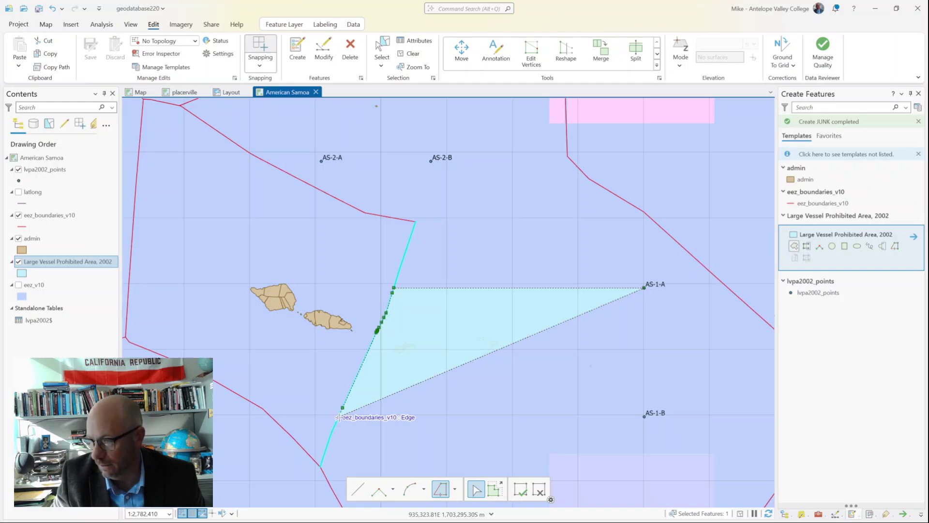
left_click(339, 417)
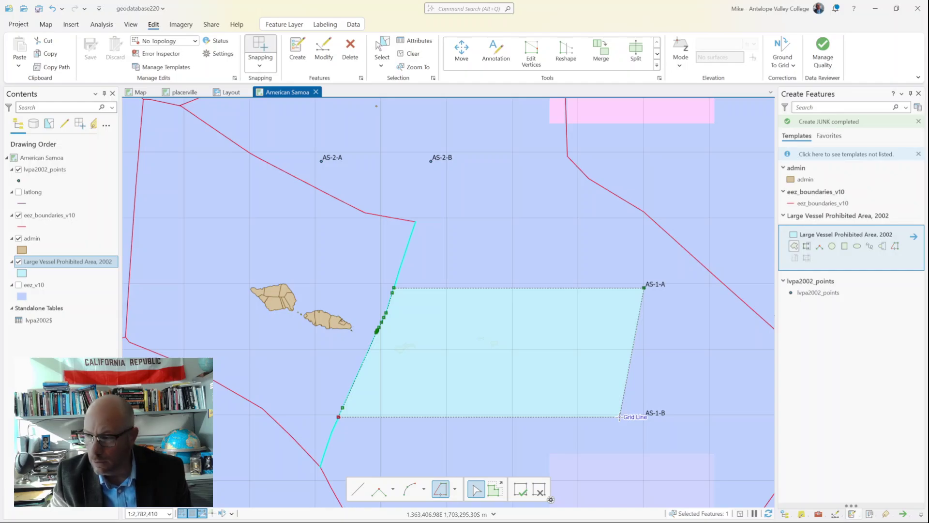
Constrain the southern segment due east from the traced boundary toward AS-1-B and finish the polygon sketch
key("ctrl+a")
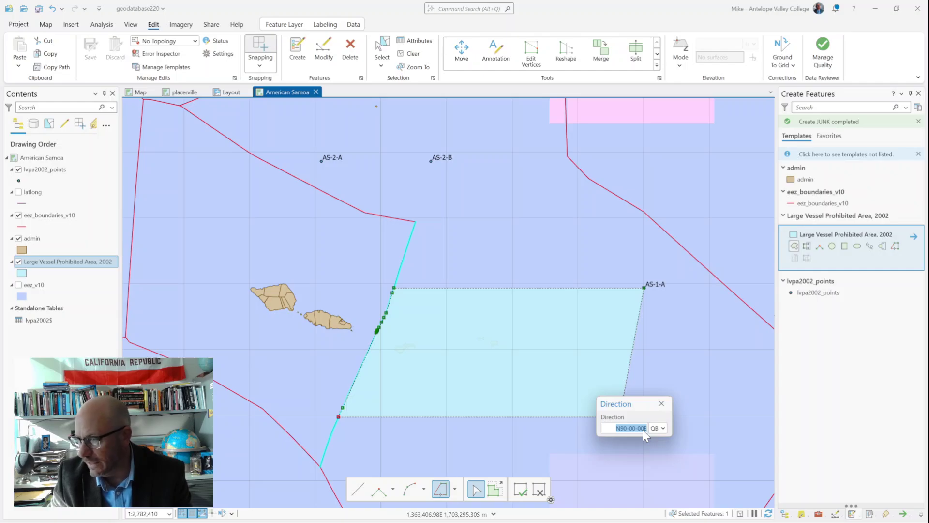
key("Return")
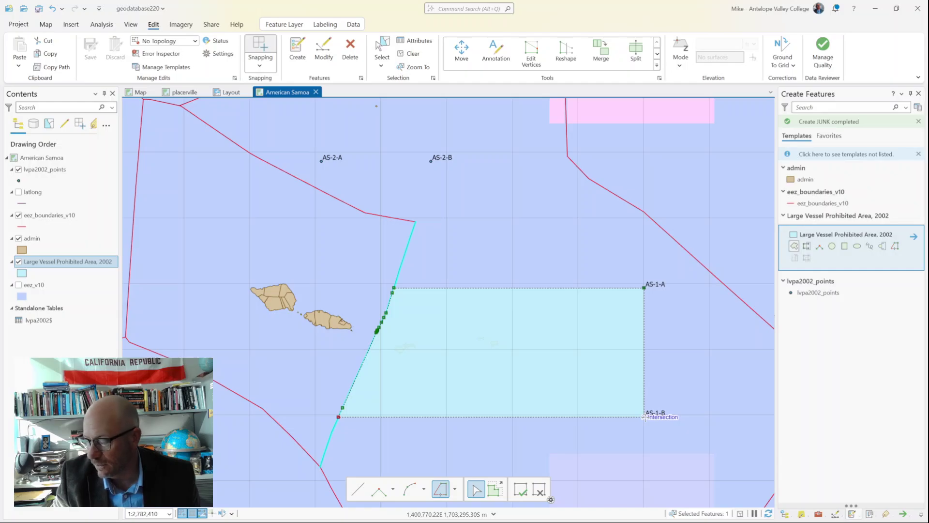
key("F2")
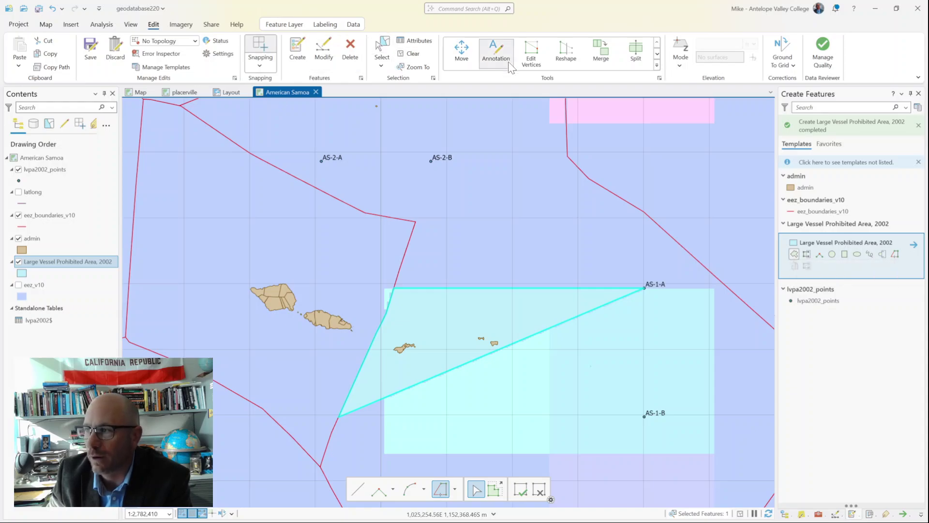
Add a vertex to the polygon's southeastern diagonal edge, move it onto point AS-1-B, and finish the vertex edit
left_click(532, 52)
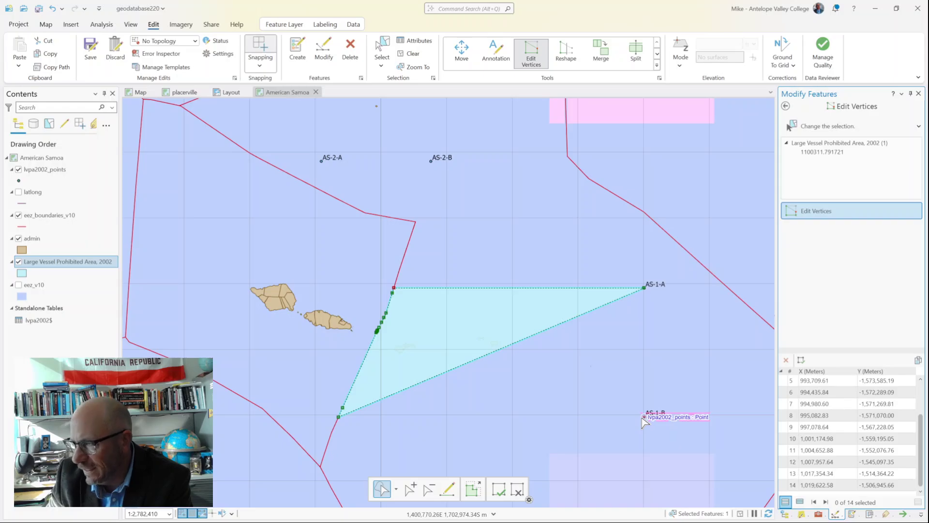
right_click(480, 360)
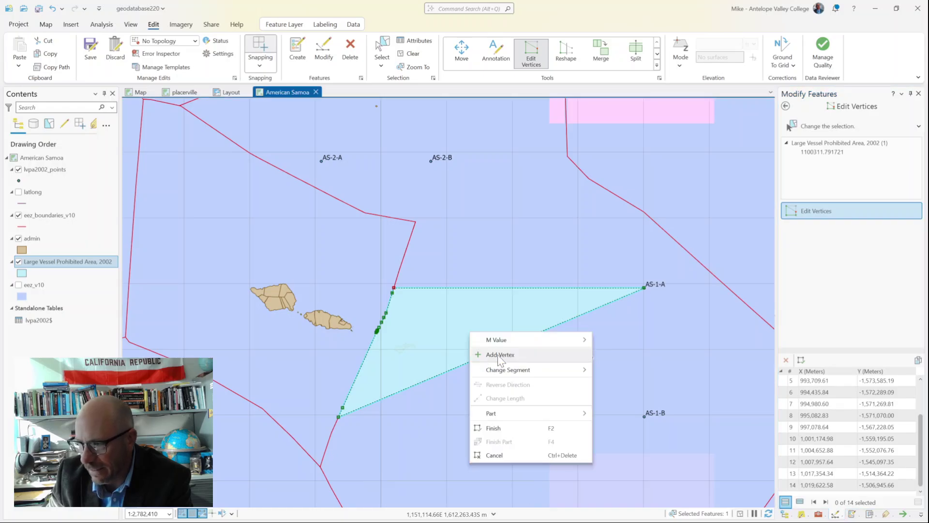
left_click(499, 354)
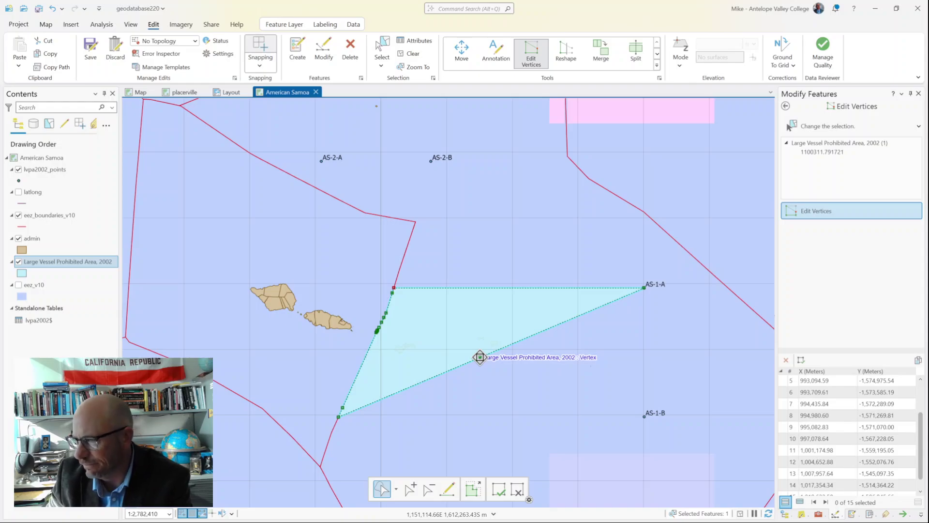
left_click_drag(479, 357, 644, 416)
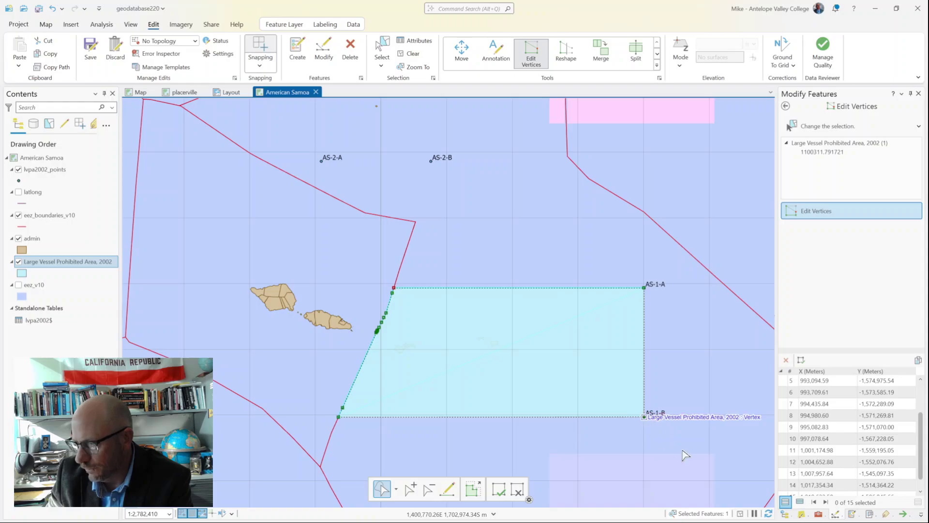
left_click(496, 489)
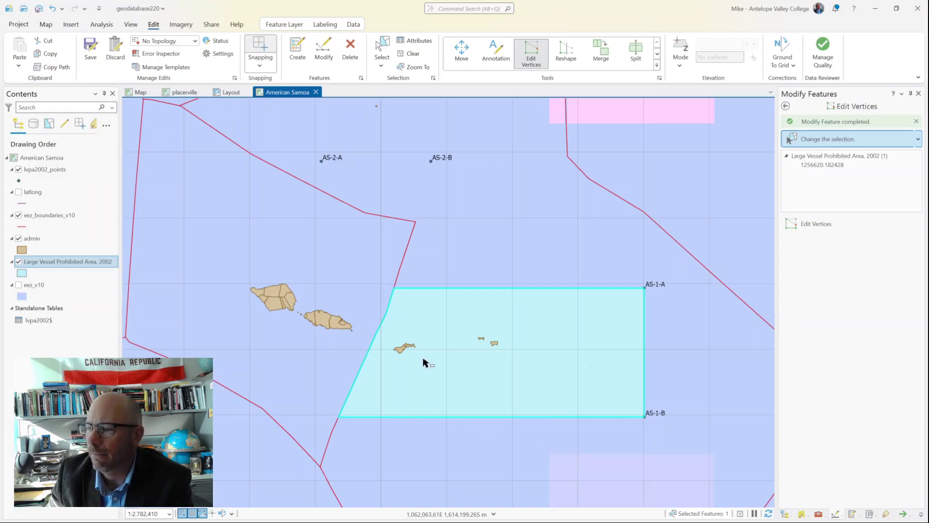
Save all edits to the digitized prohibited area polygon and clear the feature selection
left_click(89, 49)
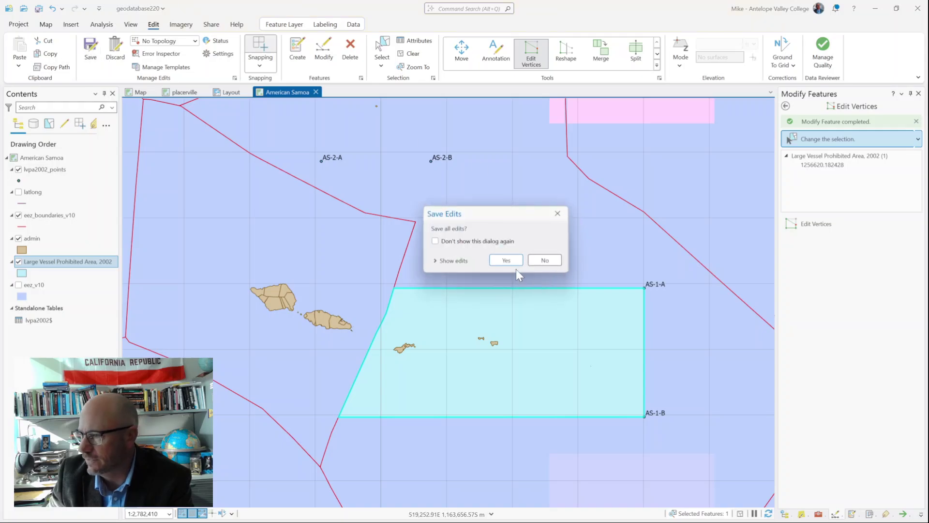
left_click(506, 260)
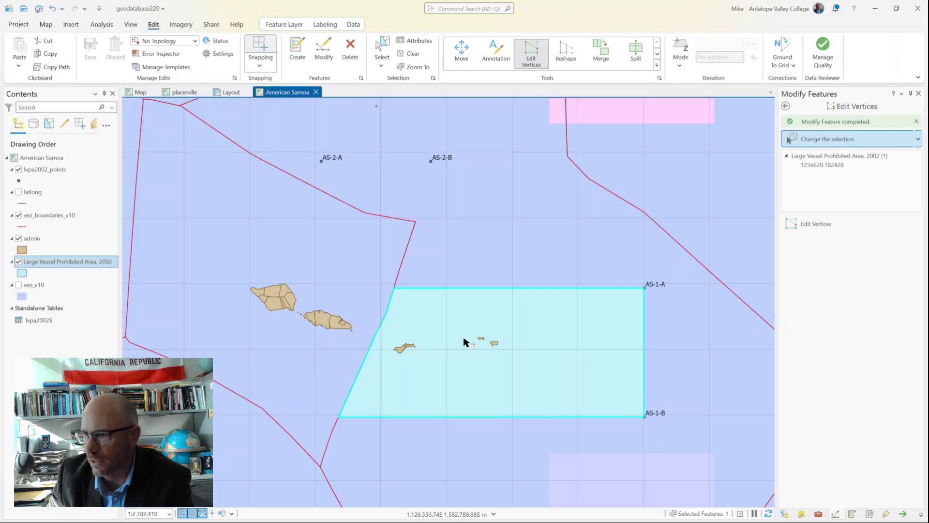
left_click(410, 53)
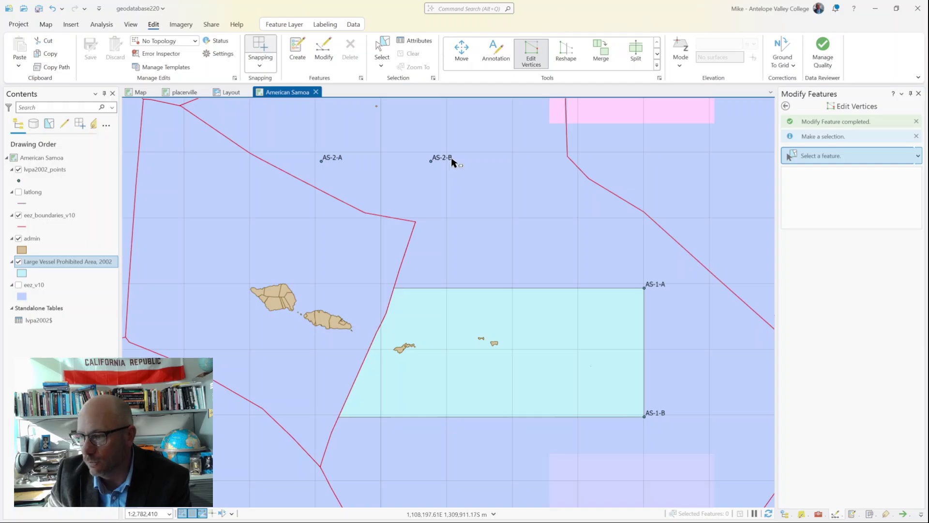
Start a new feature class in the amer_samoa dataset and name it lvpa2002_lines
left_click_drag(454, 249, 452, 335)
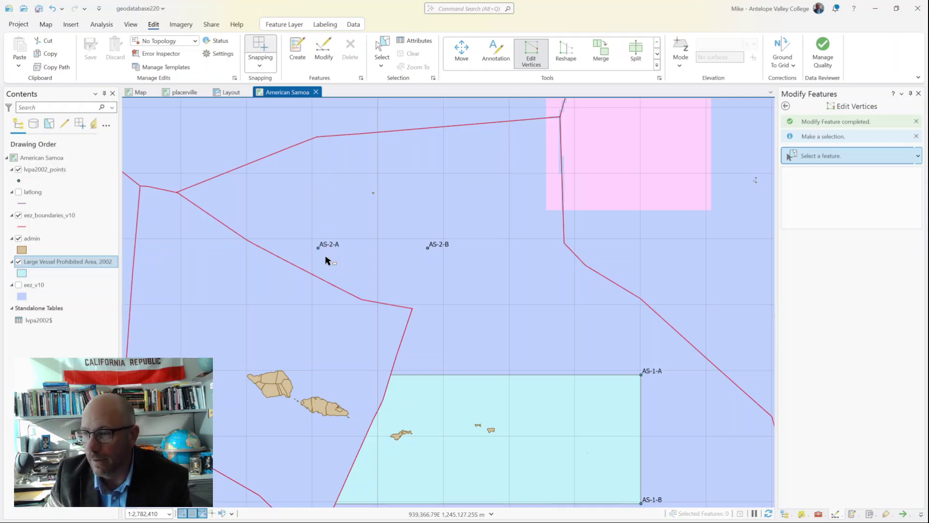
left_click_drag(507, 353, 516, 241)
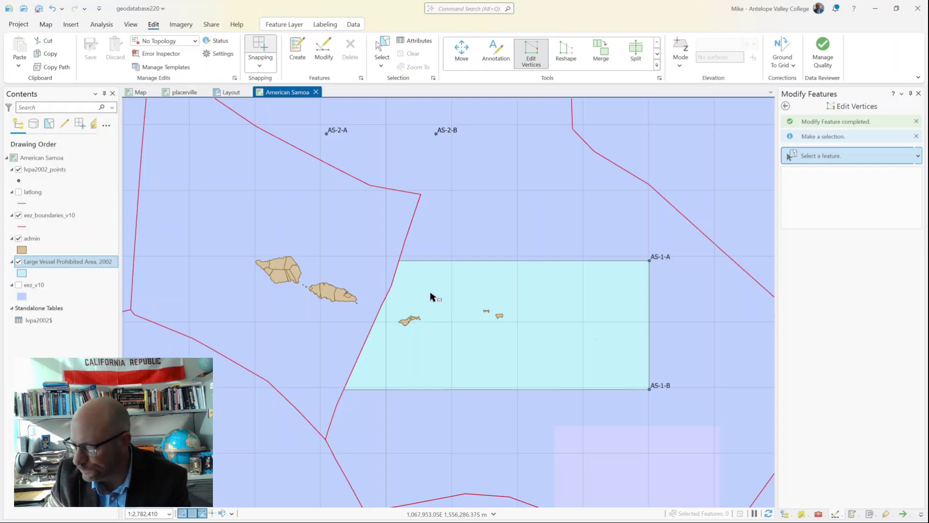
left_click(802, 514)
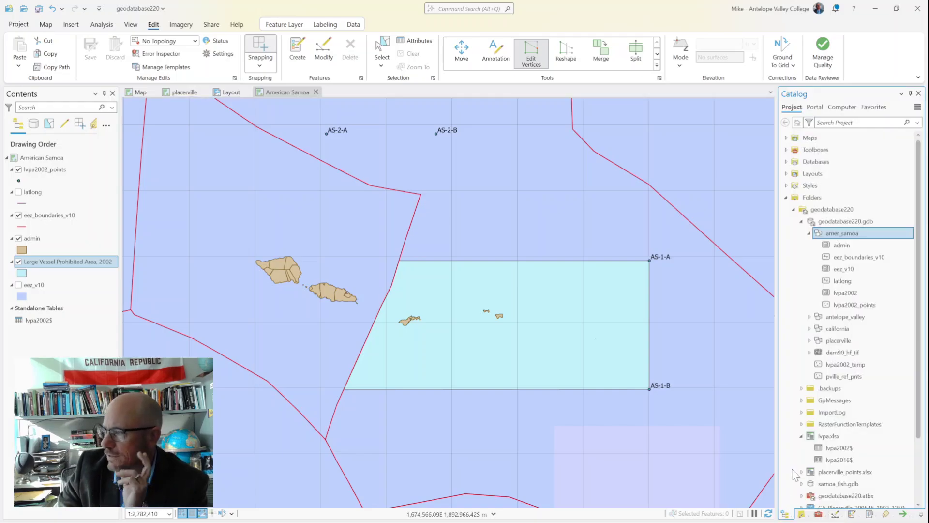
right_click(837, 232)
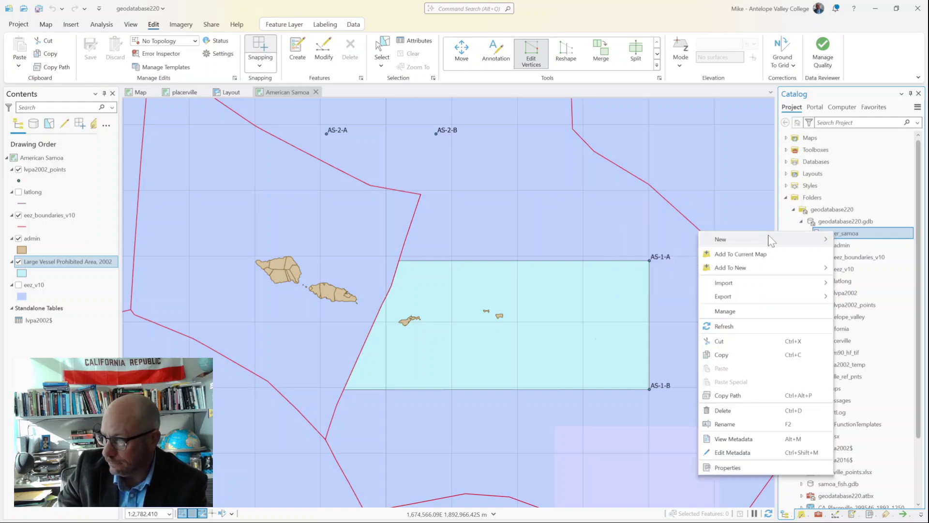
mouse_move(768, 239)
left_click(869, 245)
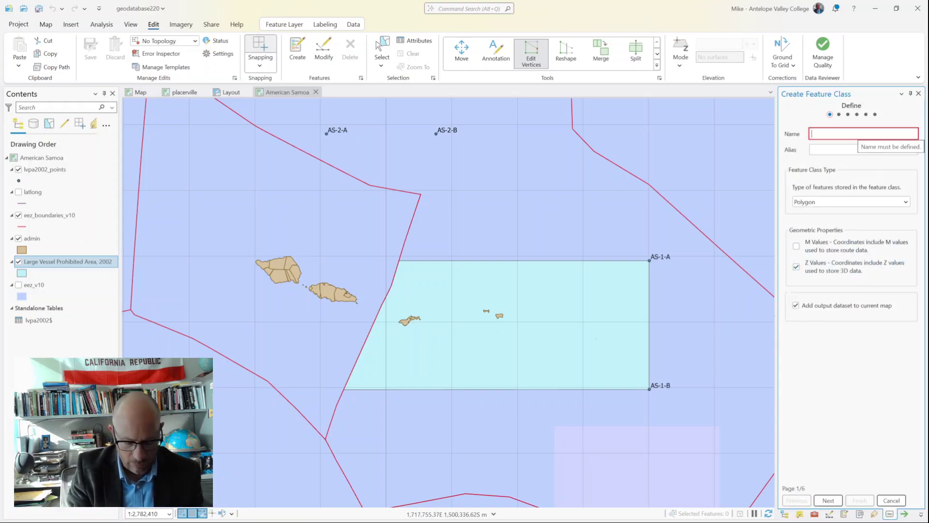
type("lvpa2002_lines")
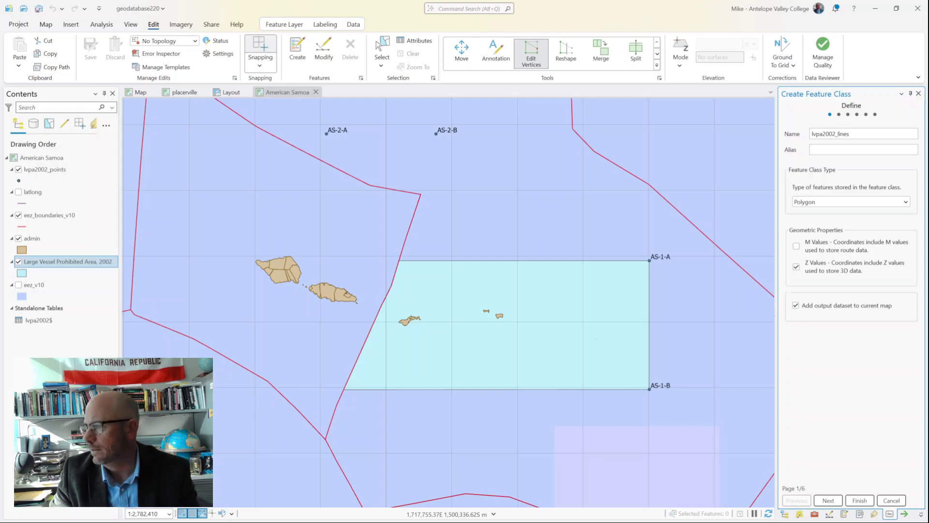
Set the new feature class type to Line without Z values, create it, and select it in the amer_samoa dataset
left_click(828, 201)
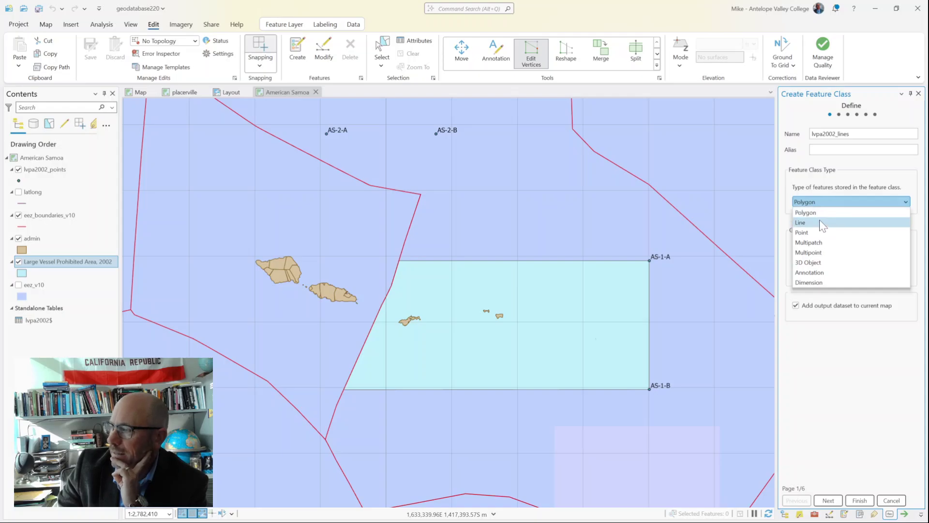
left_click(822, 224)
left_click(796, 266)
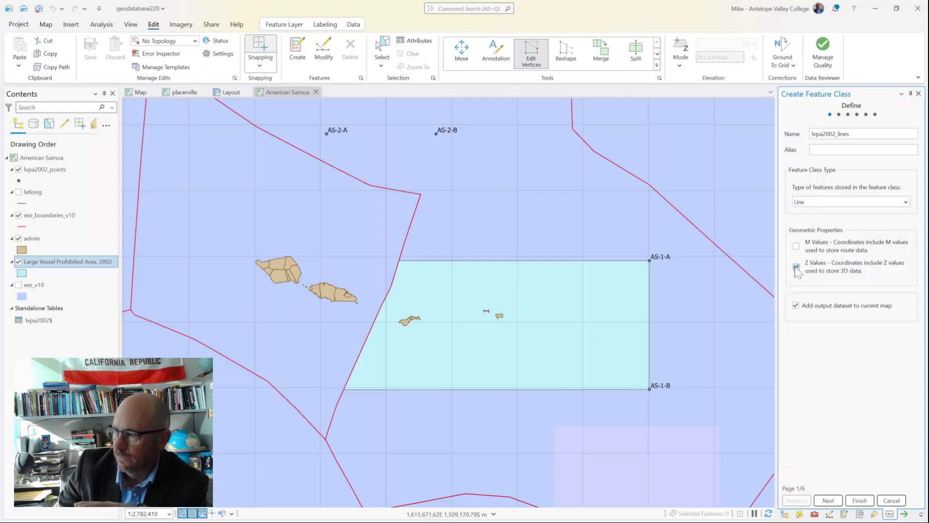
left_click(796, 267)
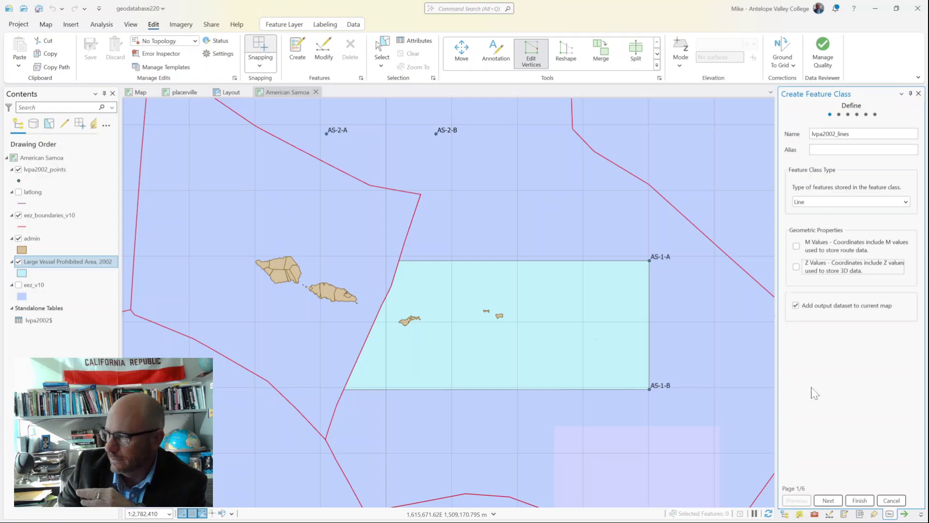
left_click(859, 501)
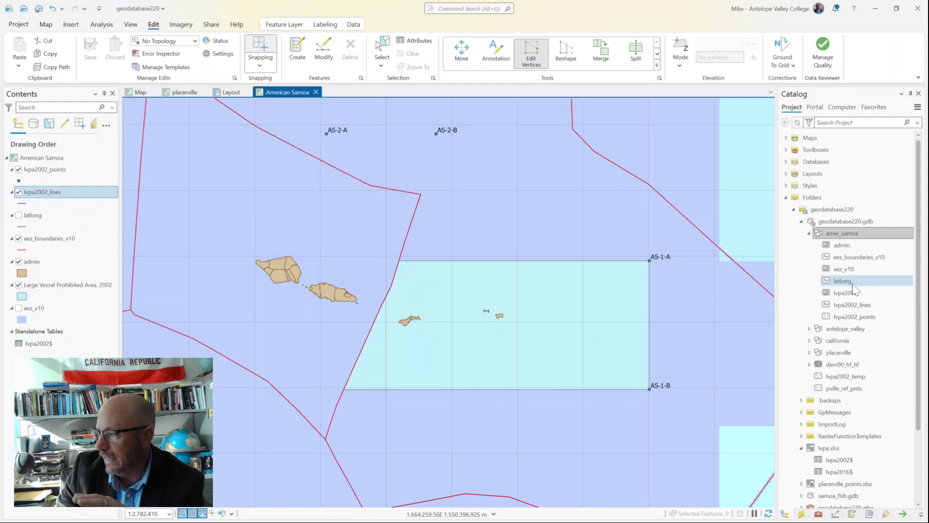
left_click(851, 305)
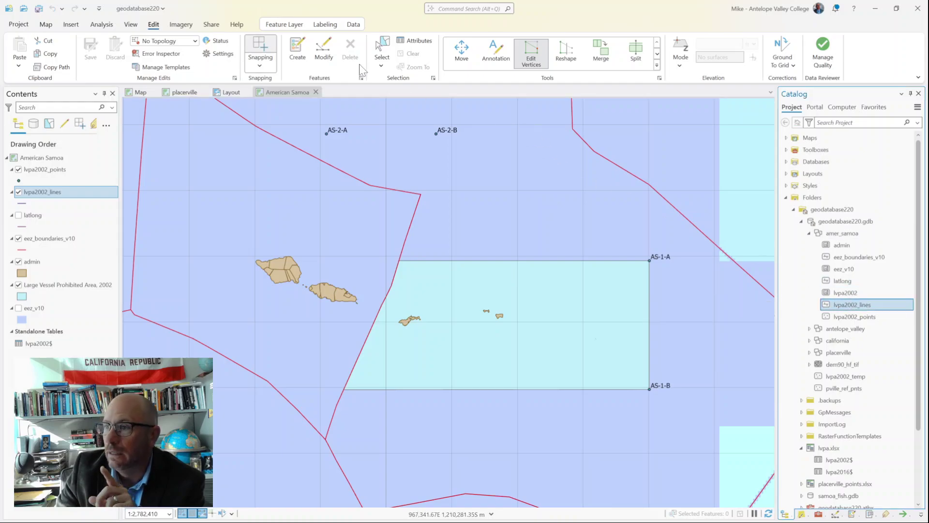
Create an lvpa2002_lines feature from AS-1-A in direction S90-00-00W, ending on the EEZ boundary, and finish it
left_click(297, 48)
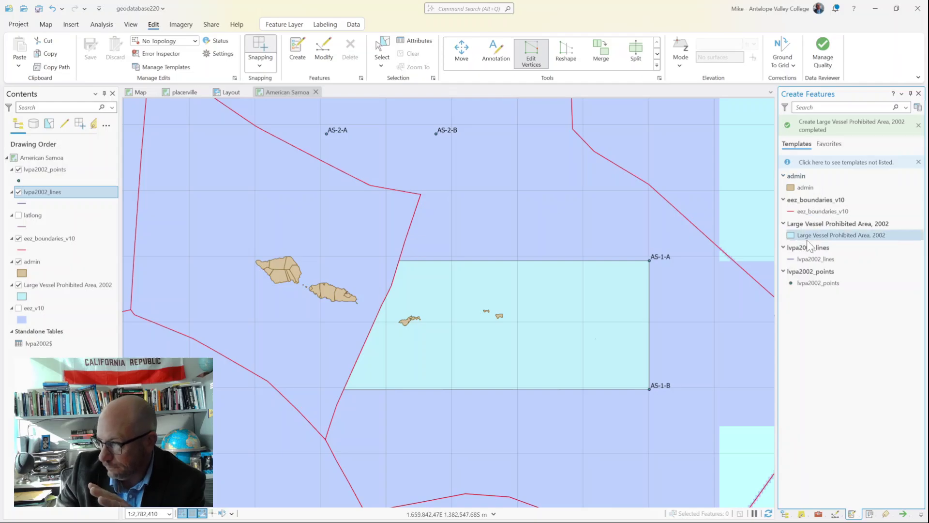
left_click(812, 258)
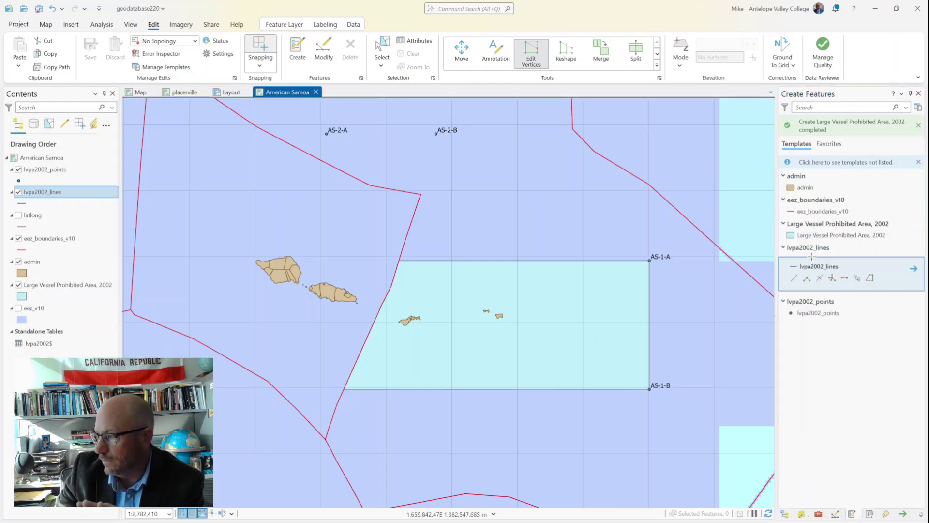
left_click(795, 280)
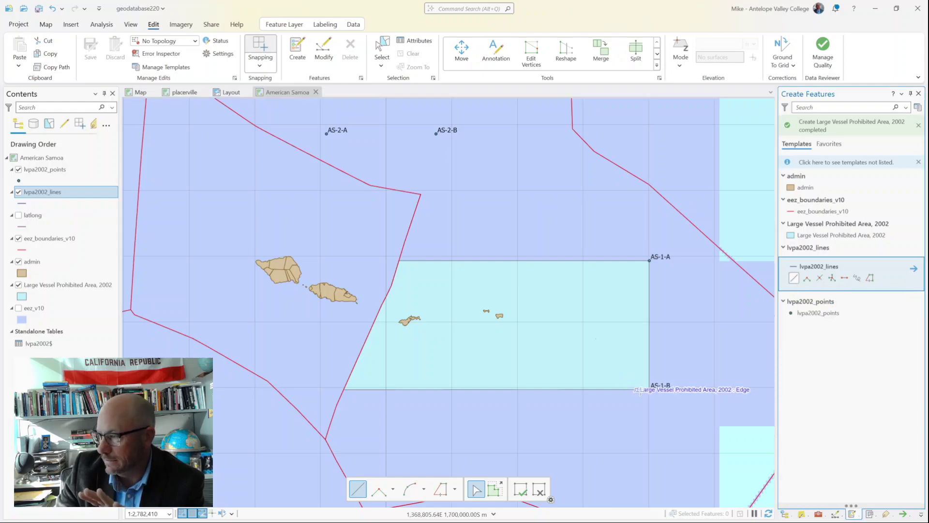
left_click(648, 261)
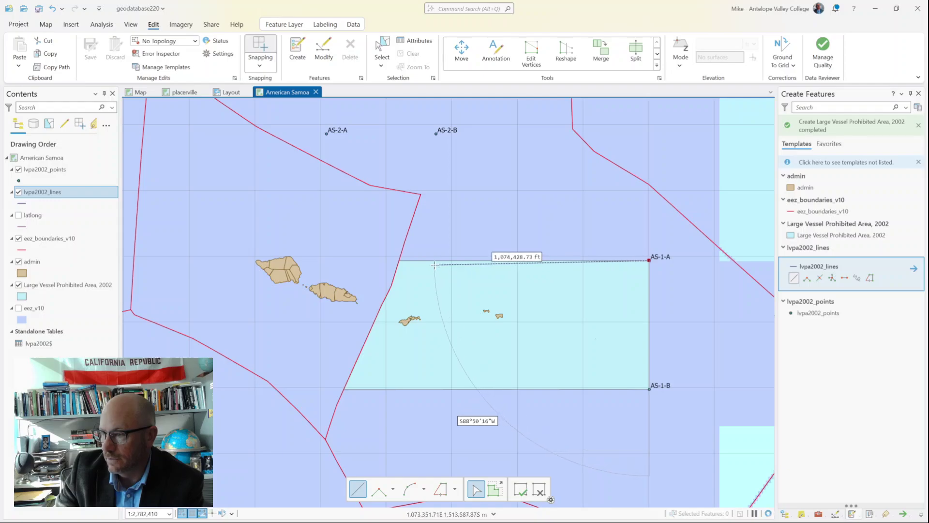
key("ctrl+a")
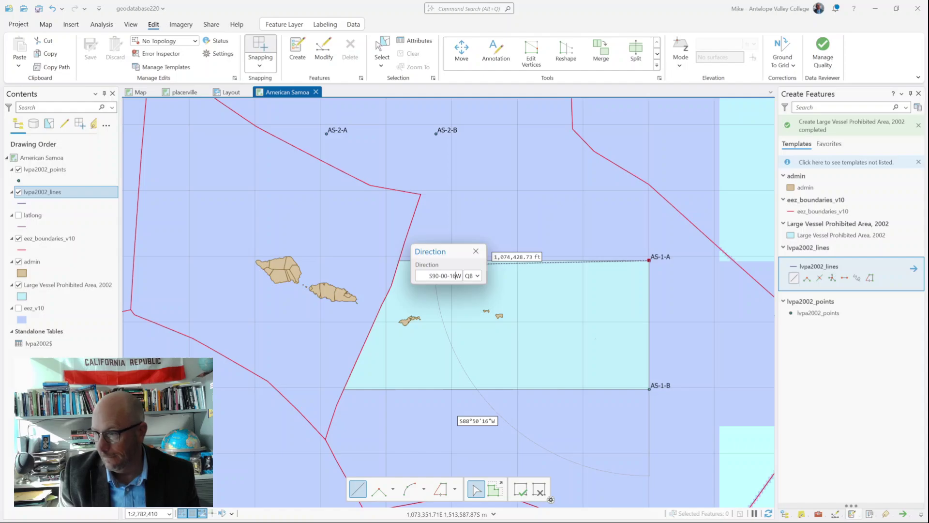
key("BackSpace")
key("BackSpace")
type("00")
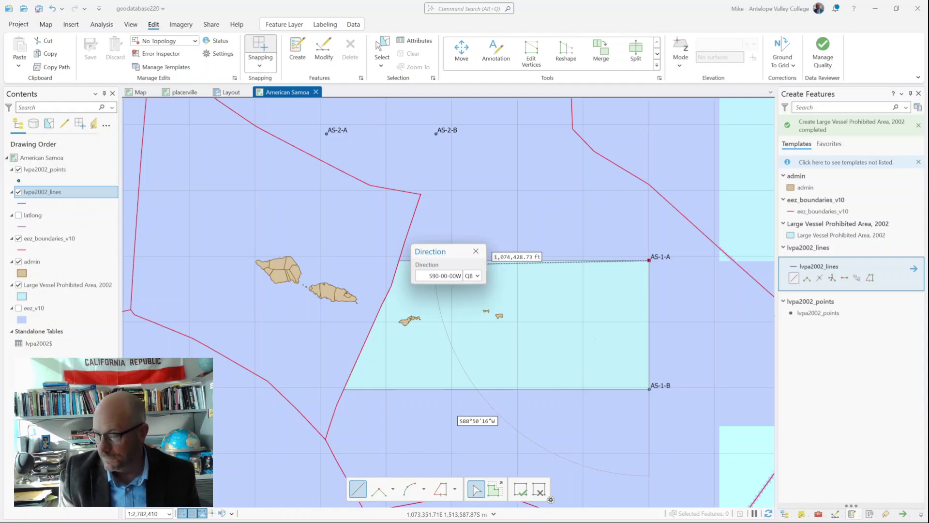
key("Return")
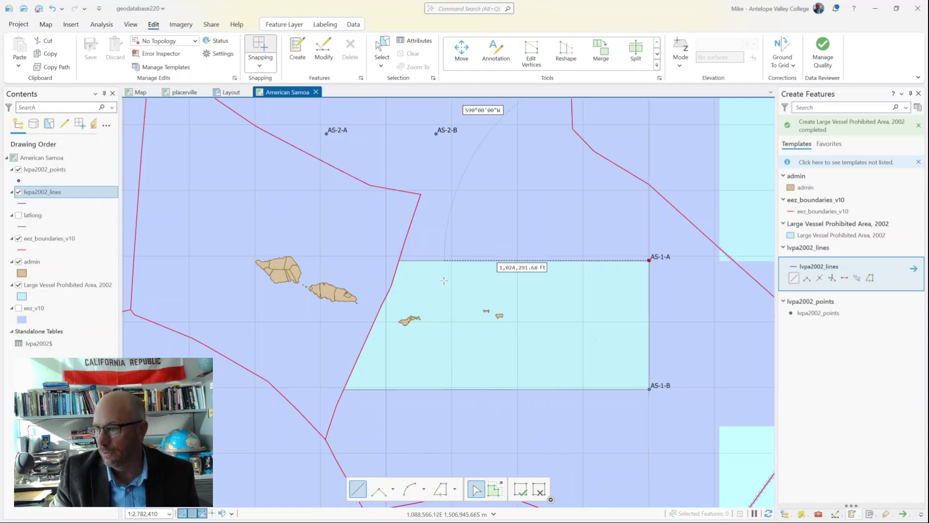
left_click(399, 261)
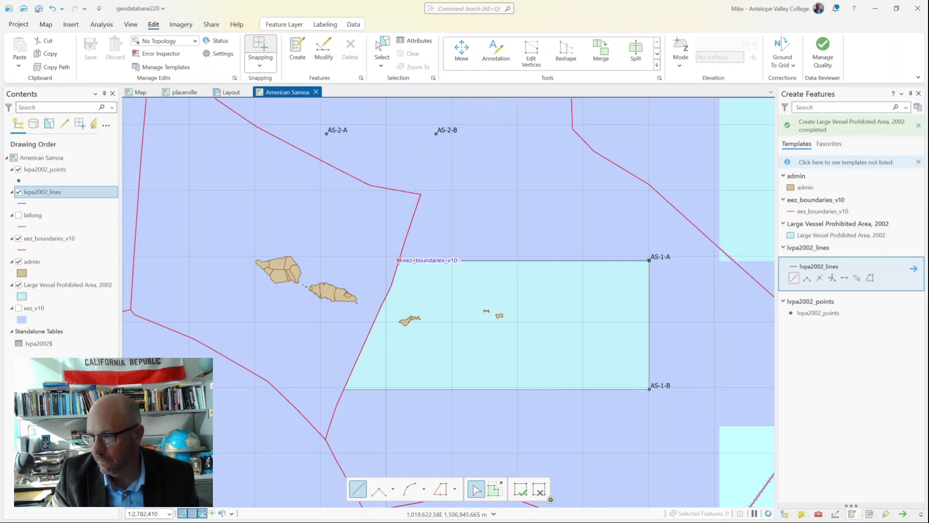
left_click(520, 492)
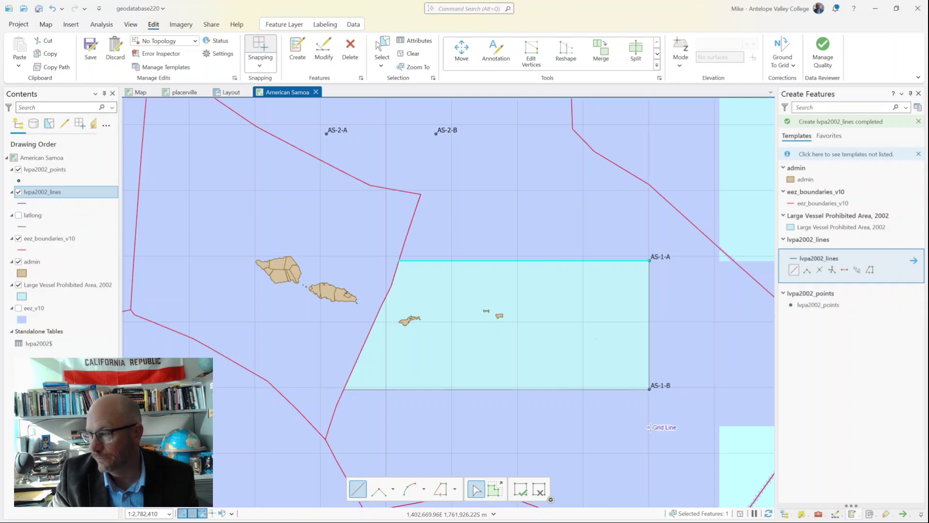
Create a second lvpa2002_lines feature from AS-1-B in direction S90-00-00W, ending on the EEZ boundary
left_click(649, 390)
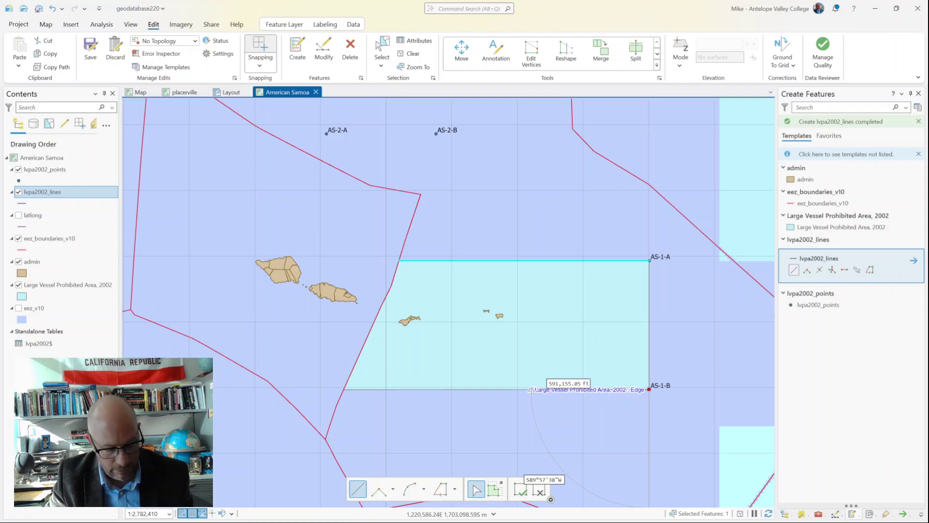
key("ctrl+a")
left_click(535, 402)
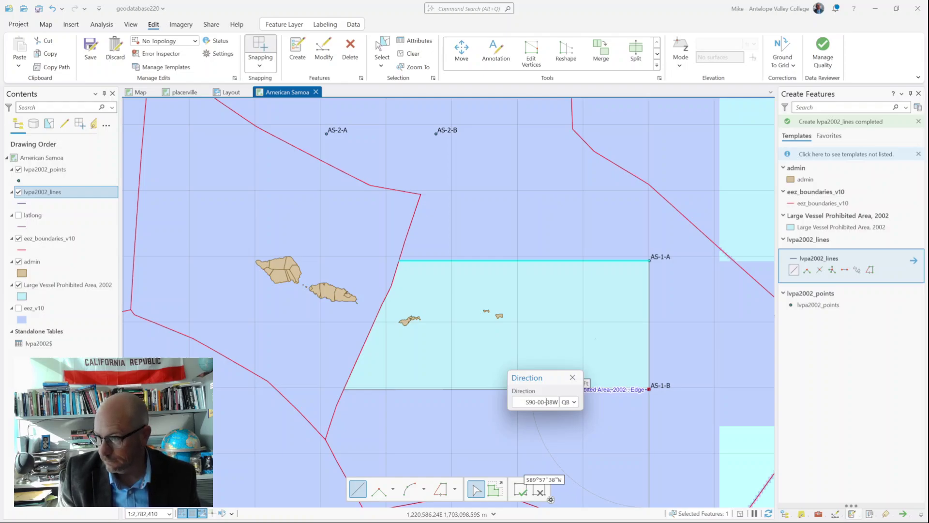
key("BackSpace")
type("00")
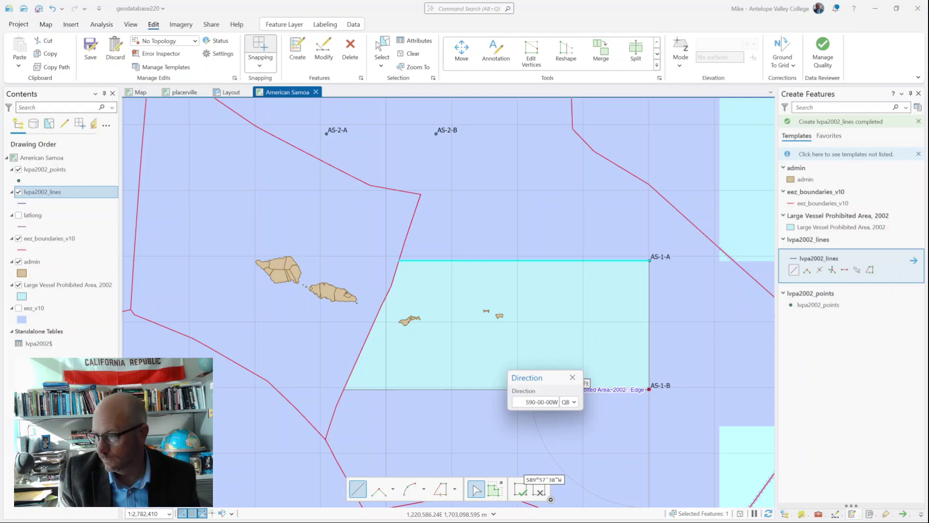
key("Return")
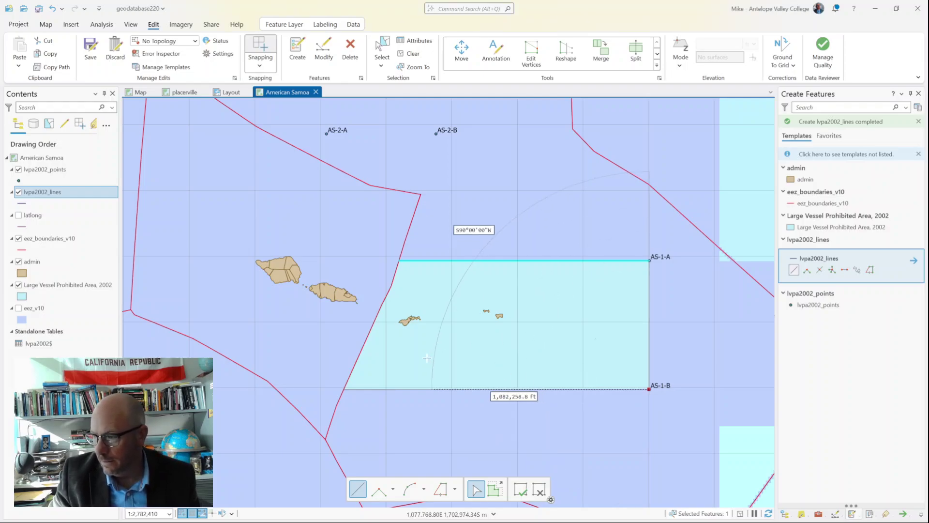
double_click(342, 389)
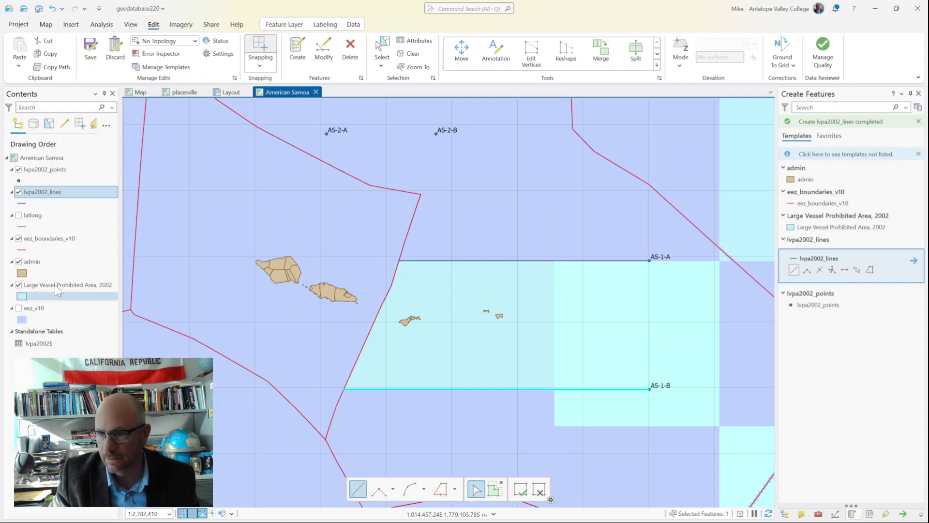
Hide the Large Vessel Prohibited Area, 2002 layer, clear the selection, and create a line from AS-1-A to AS-1-B
left_click(19, 285)
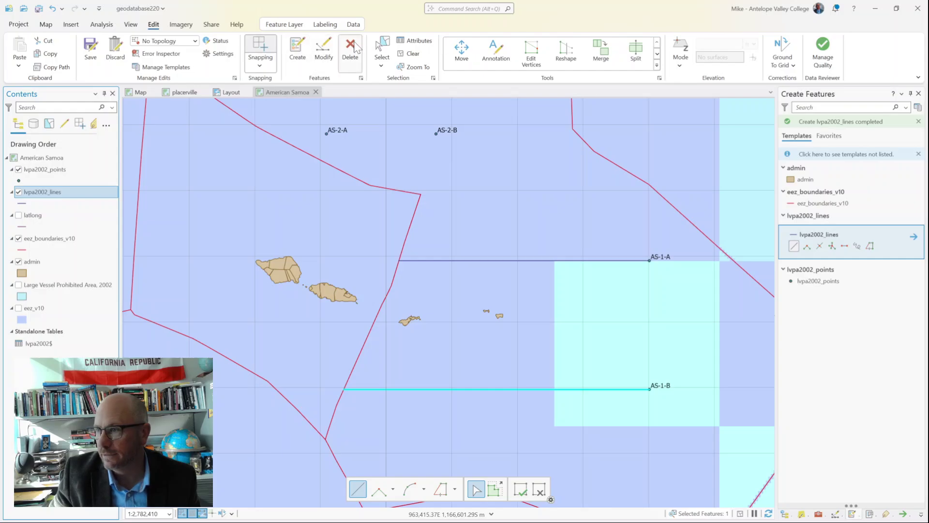
left_click(402, 54)
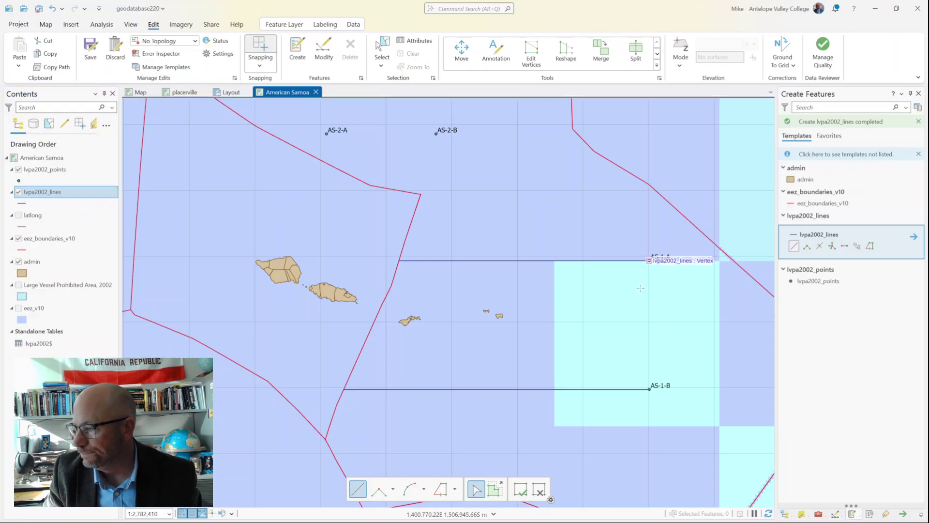
left_click(649, 260)
double_click(649, 388)
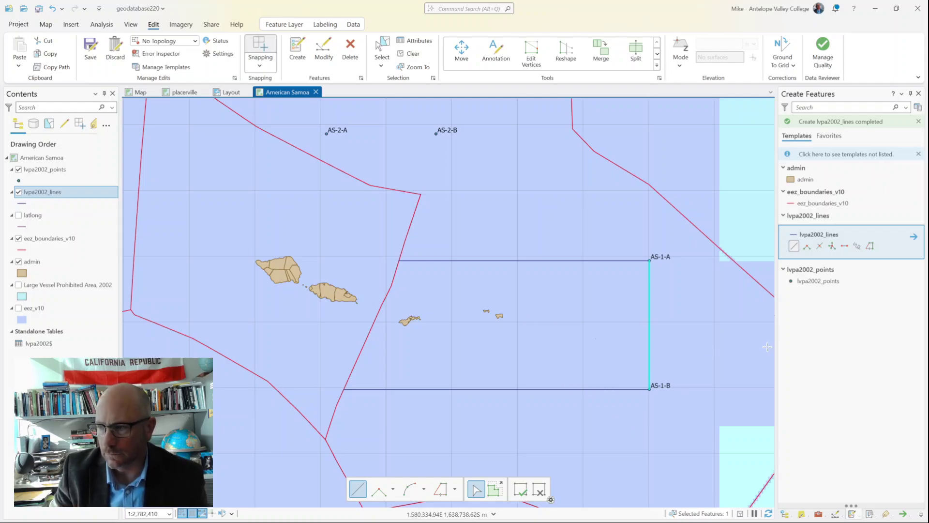
left_click(520, 491)
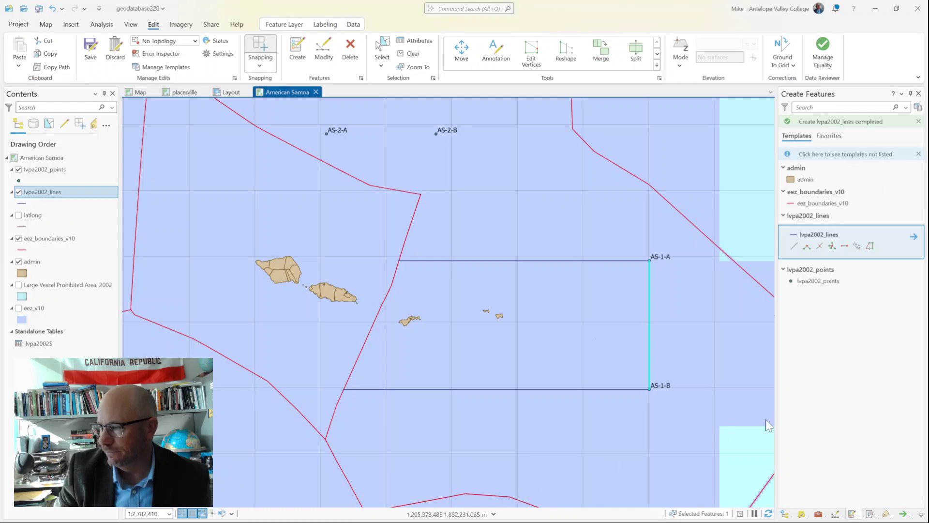
Save all edits to the three boundary lines and clear the feature selection
left_click(90, 48)
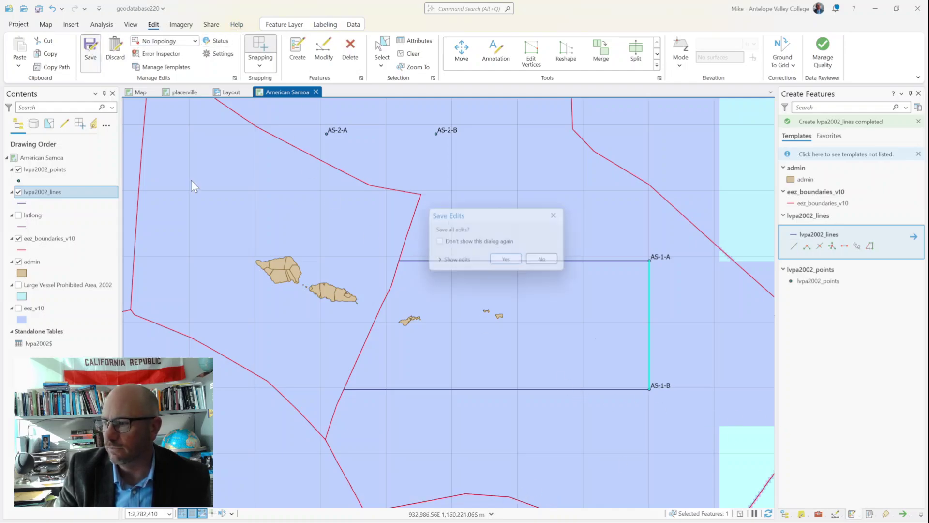
left_click(505, 261)
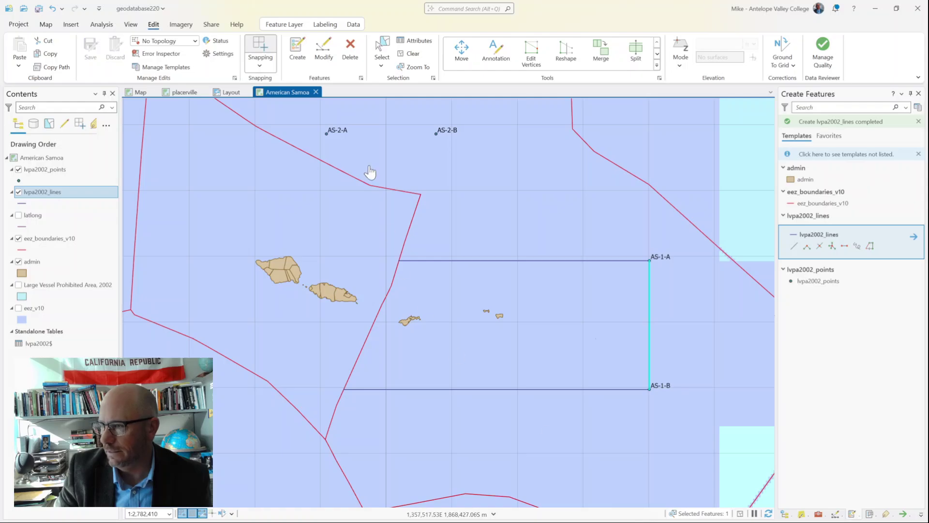
left_click(410, 54)
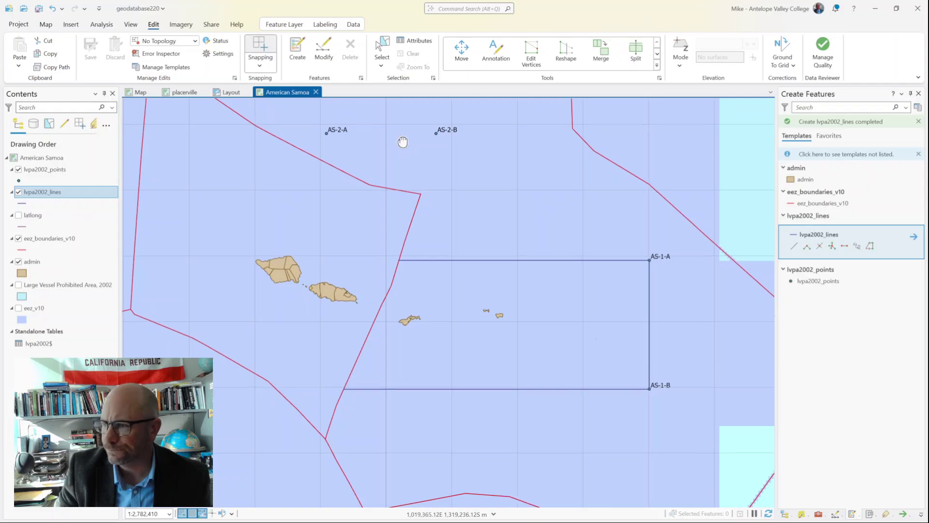
left_click_drag(403, 142, 400, 269)
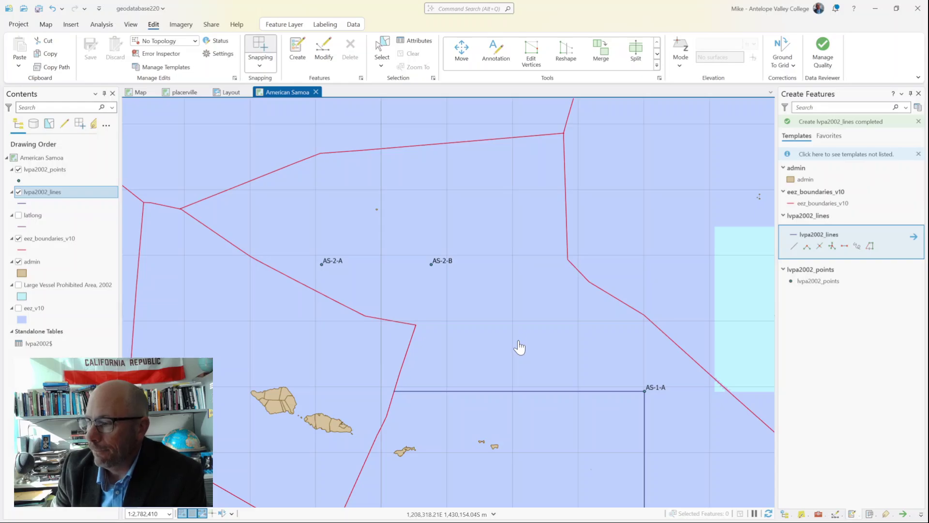
left_click_drag(521, 348, 547, 232)
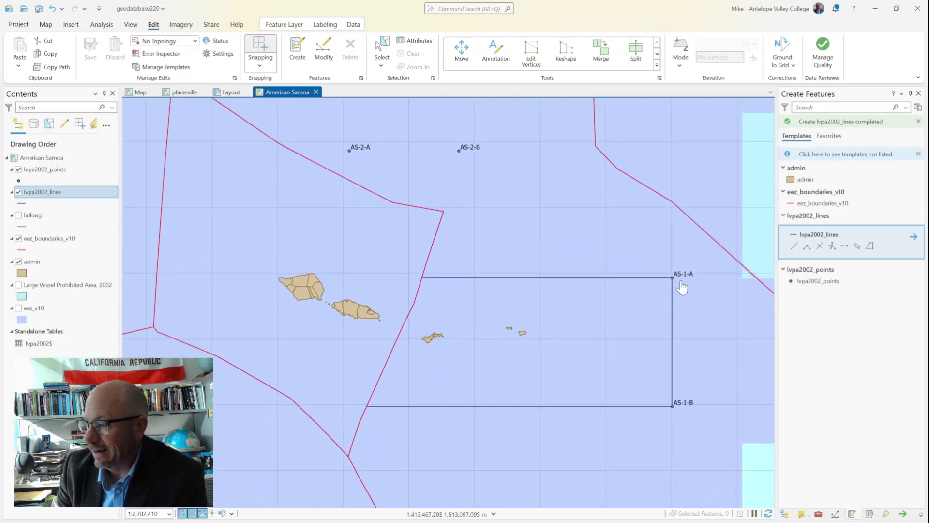